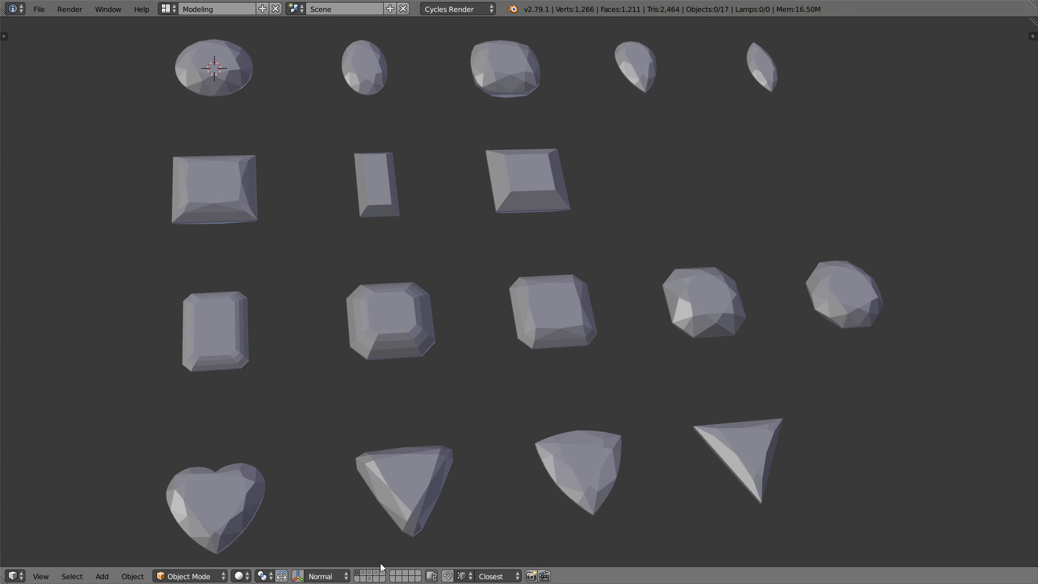
{"action": "left_click", "coordinate": [364, 574], "text": "shift"}
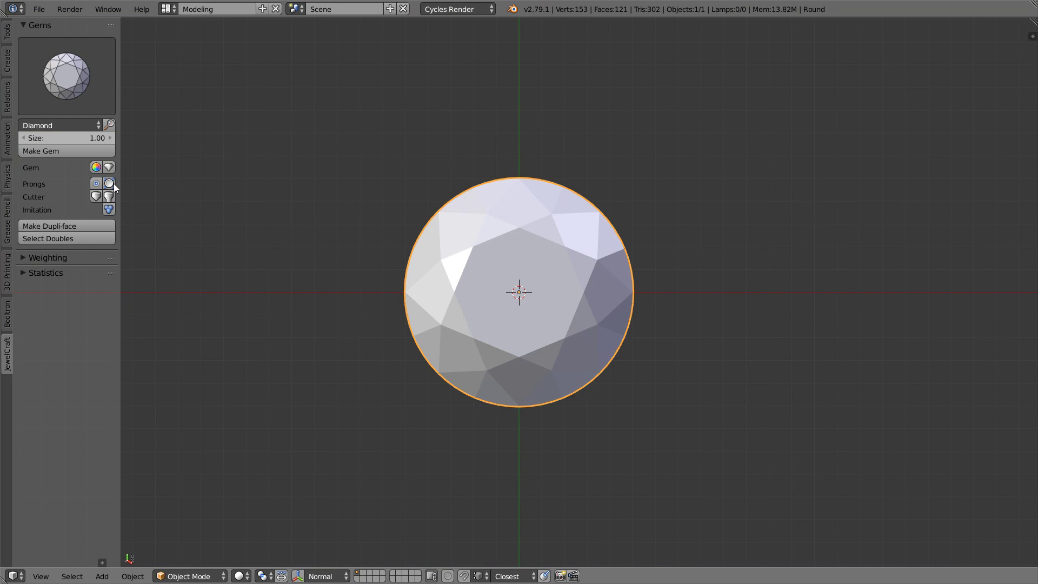
Add round prongs to the round diamond and move each of the two prongs slightly outward from the gem.
{"action": "left_click", "coordinate": [111, 184]}
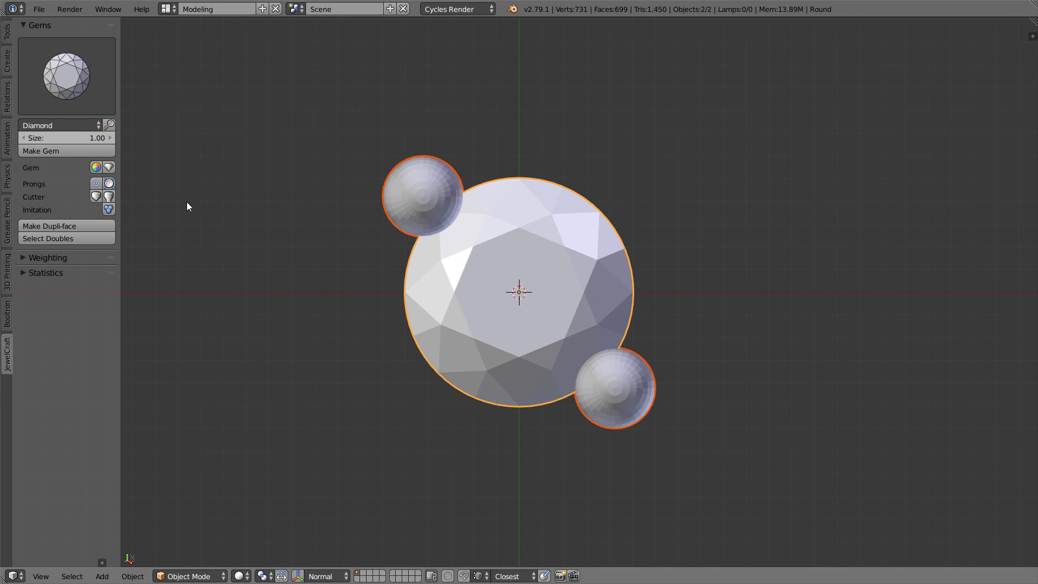
{"action": "left_click", "coordinate": [429, 211]}
{"action": "key", "text": "Tab"}
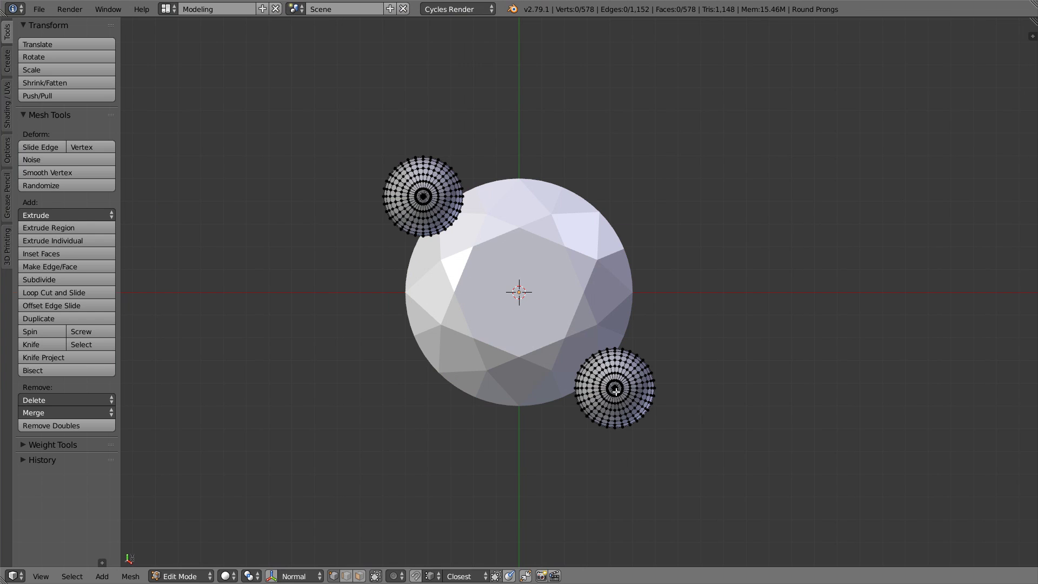
{"action": "key", "text": "l"}
{"action": "key", "text": "g"}
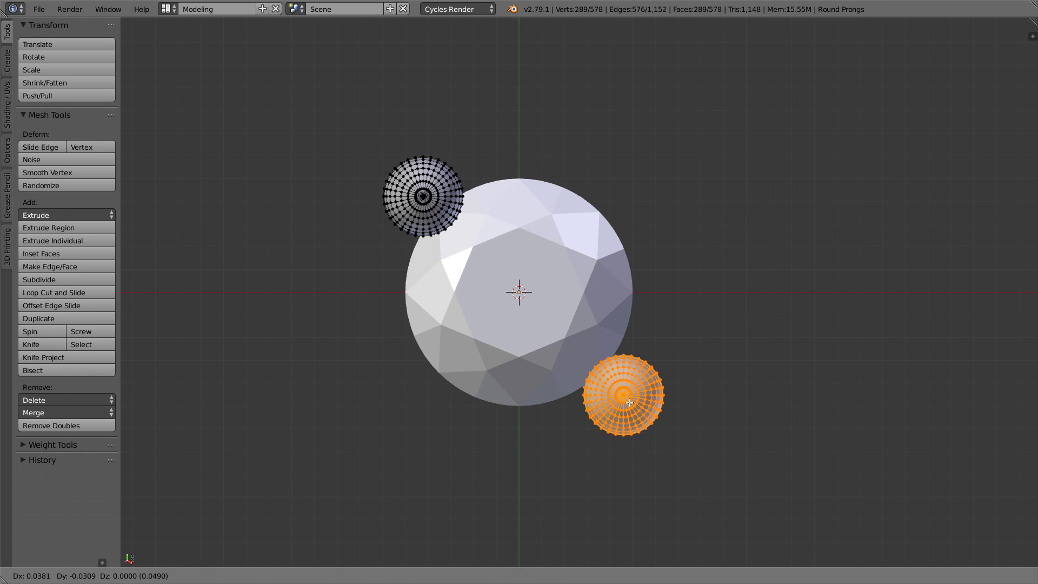
{"action": "left_click", "coordinate": [620, 394]}
{"action": "key", "text": "a"}
{"action": "key", "text": "l"}
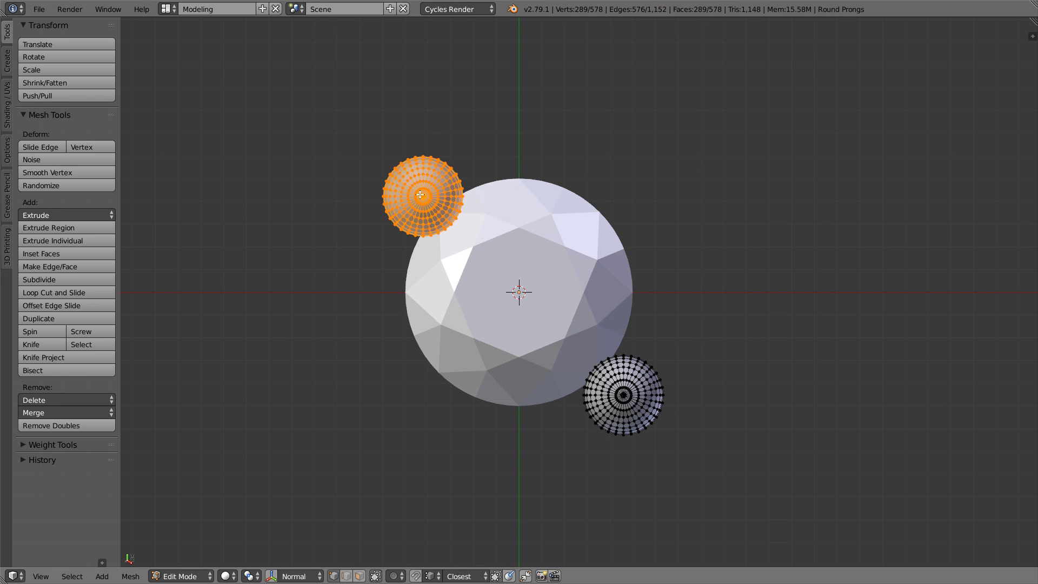
{"action": "key", "text": "g"}
{"action": "left_click", "coordinate": [409, 185]}
{"action": "key", "text": "a"}
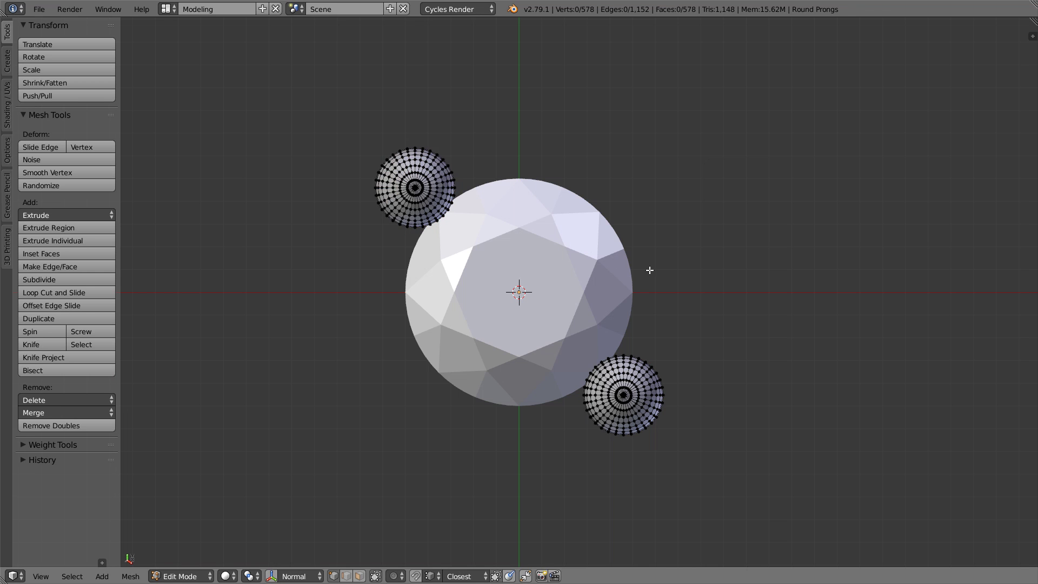
Duplicate both prongs and rotate the copies about 89° around the gem's centre.
{"action": "key", "text": "a"}
{"action": "key", "text": "shift+d"}
{"action": "key", "text": "r"}
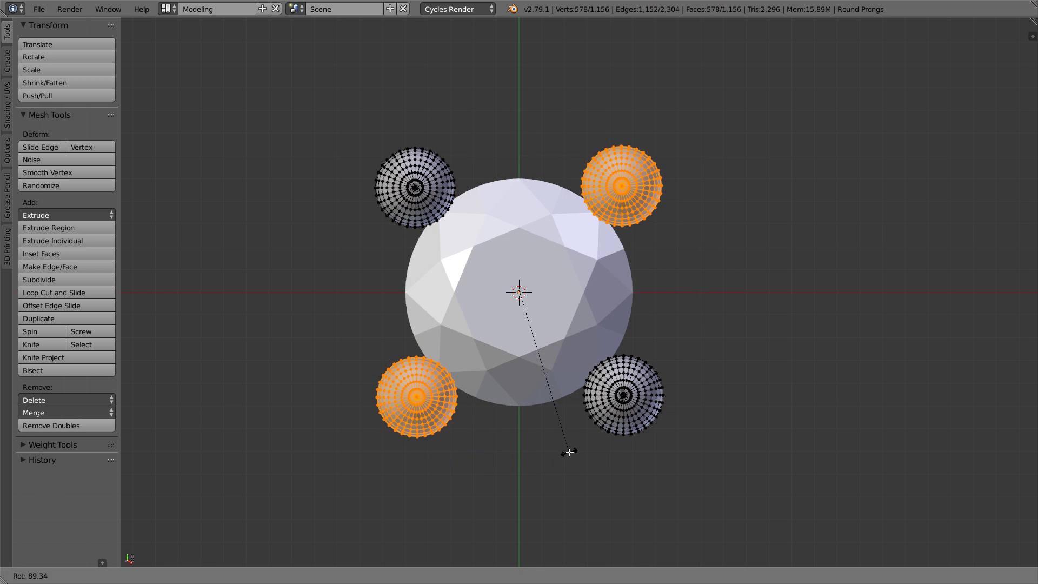
{"action": "left_click", "coordinate": [569, 452]}
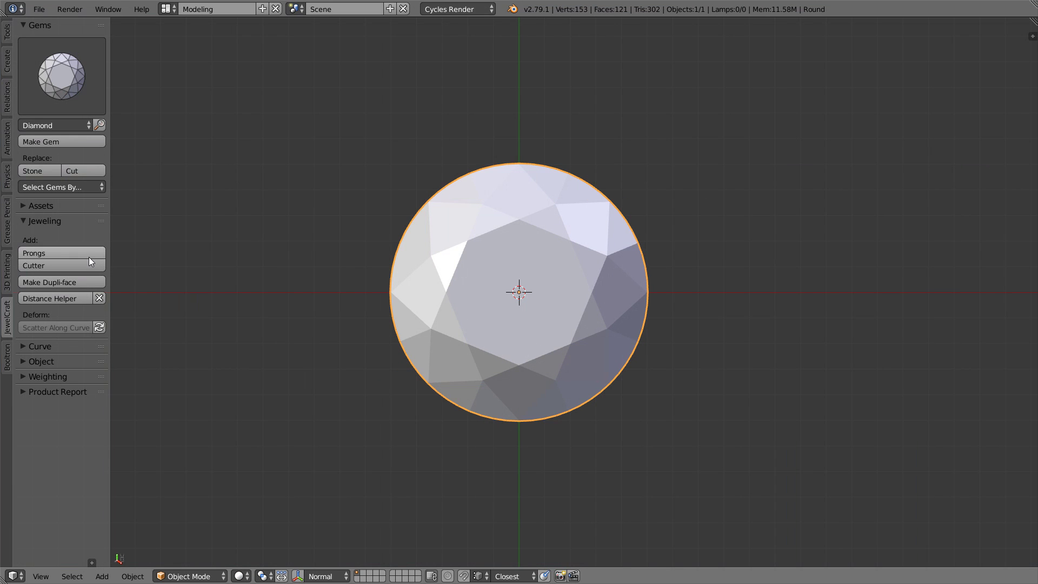
Add prongs to the round gem with 28% intersection and raise the prong number by two.
{"action": "left_click", "coordinate": [89, 258]}
{"action": "key", "text": "F6"}
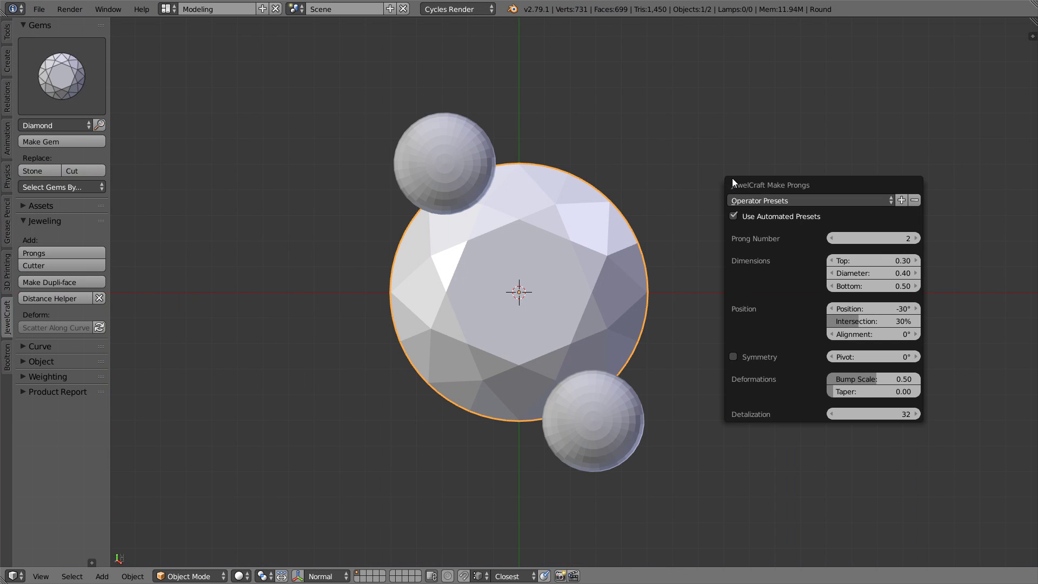
{"action": "left_click_drag", "start_coordinate": [857, 321], "coordinate": [834, 324]}
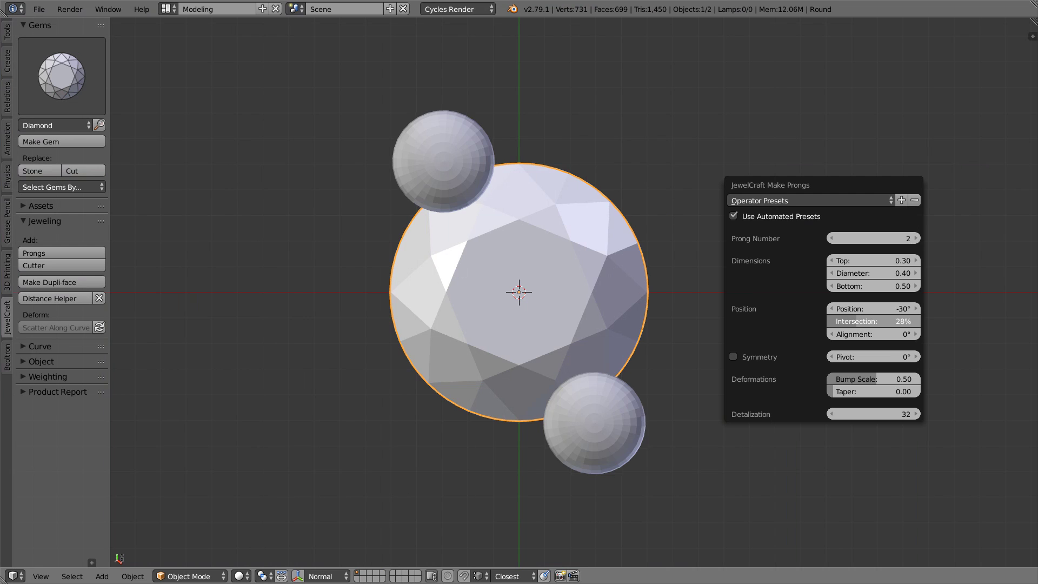
{"action": "left_click", "coordinate": [916, 238]}
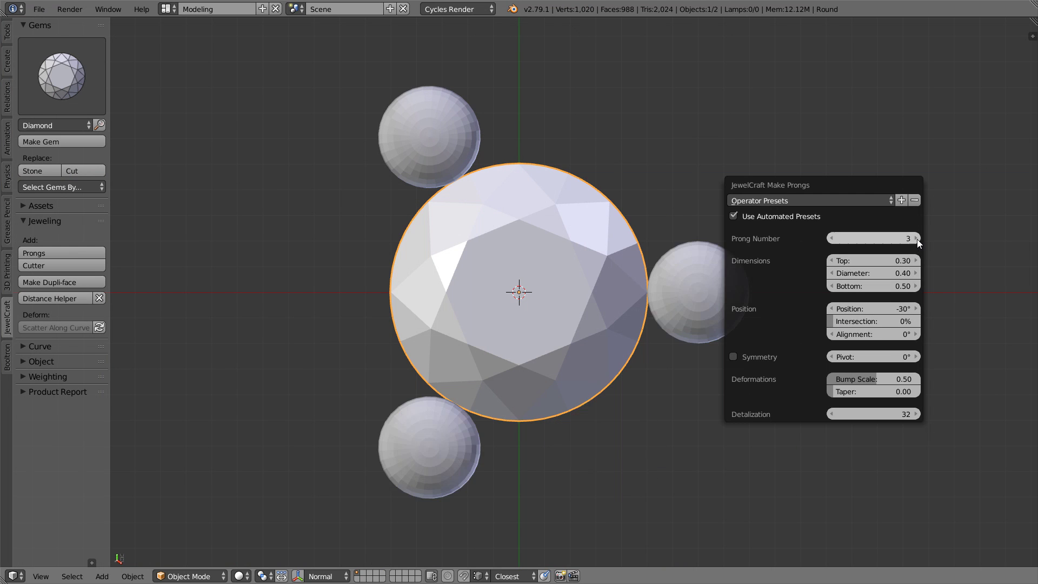
{"action": "left_click", "coordinate": [916, 238]}
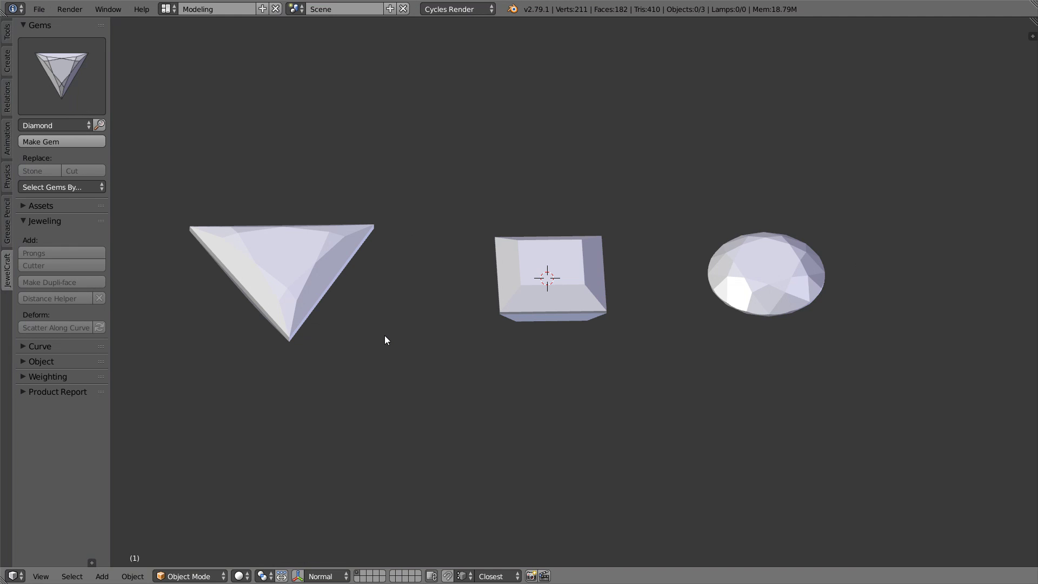
Add prongs to the triangle, square and round gems, one gem at a time.
{"action": "right_click", "coordinate": [318, 273]}
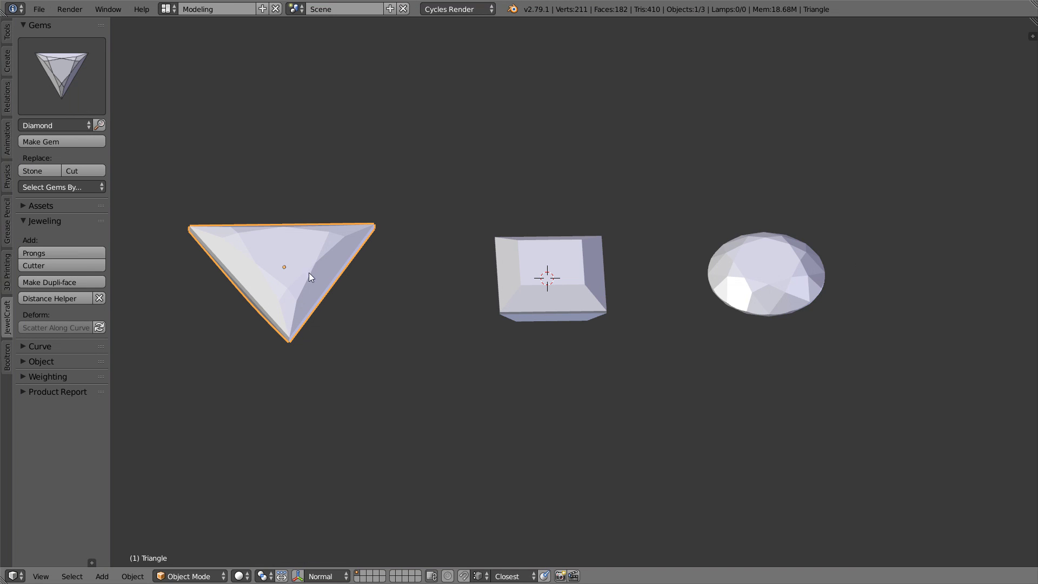
{"action": "left_click", "coordinate": [93, 254]}
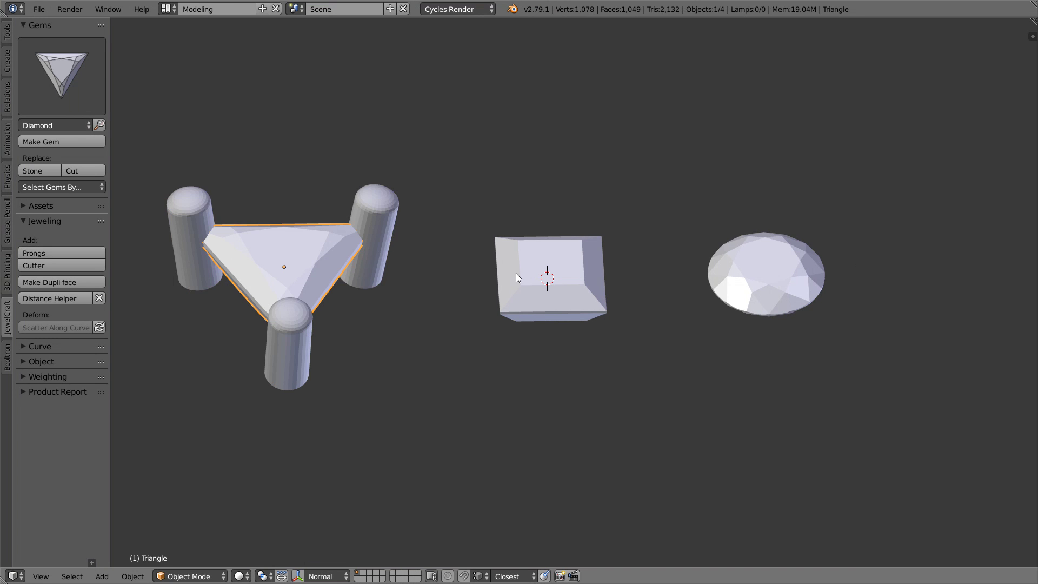
{"action": "right_click", "coordinate": [516, 277]}
{"action": "left_click", "coordinate": [85, 252]}
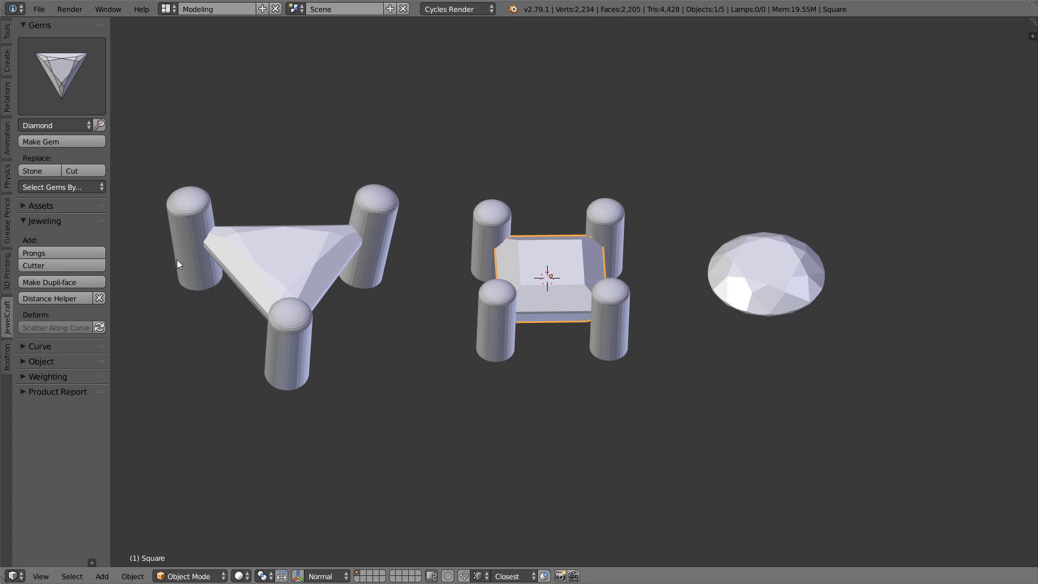
{"action": "right_click", "coordinate": [734, 277]}
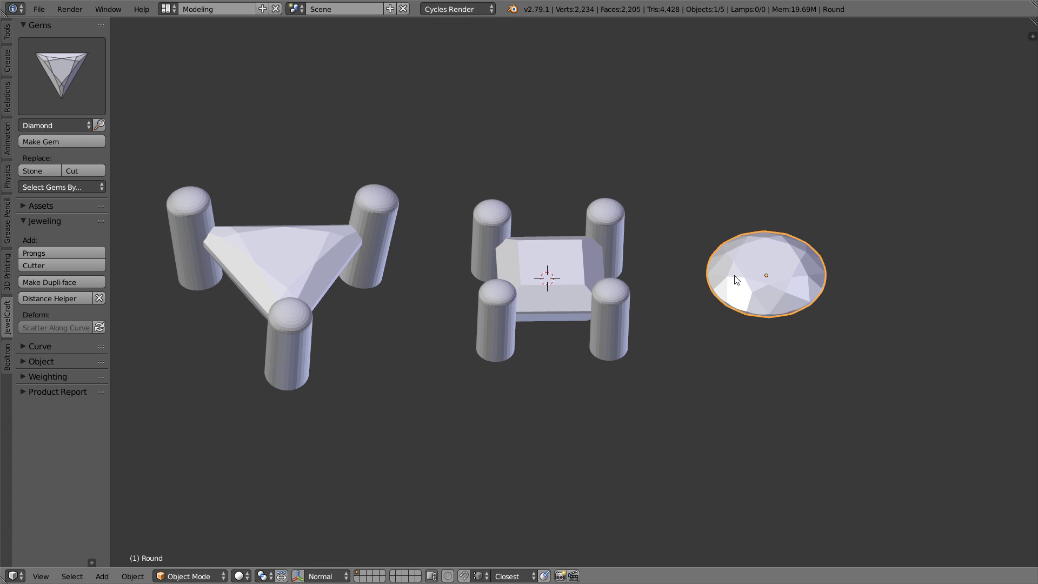
{"action": "left_click", "coordinate": [69, 249]}
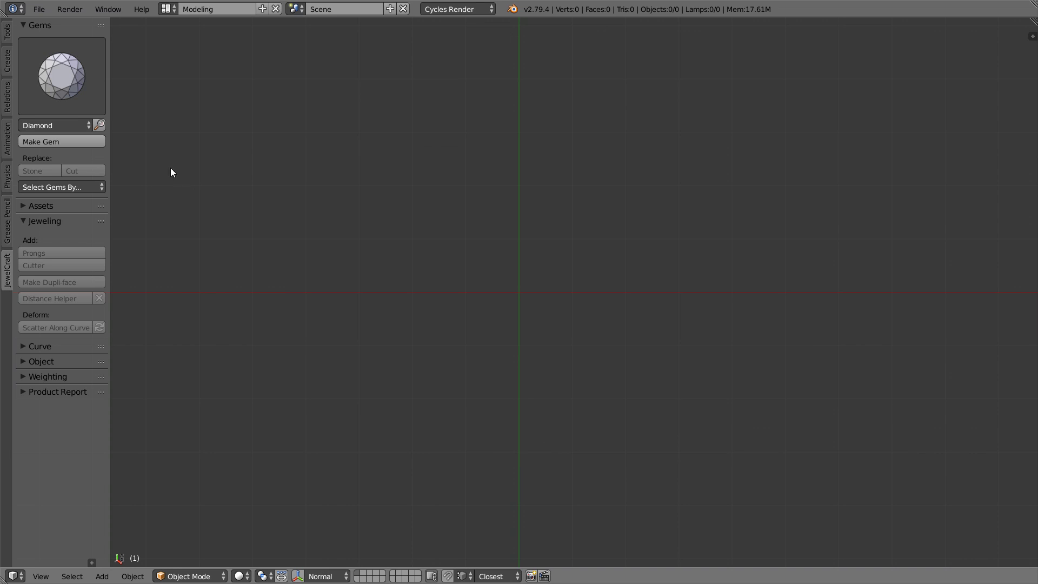
Create a diamond gem with the Pear cut in the empty scene.
{"action": "left_click", "coordinate": [63, 98]}
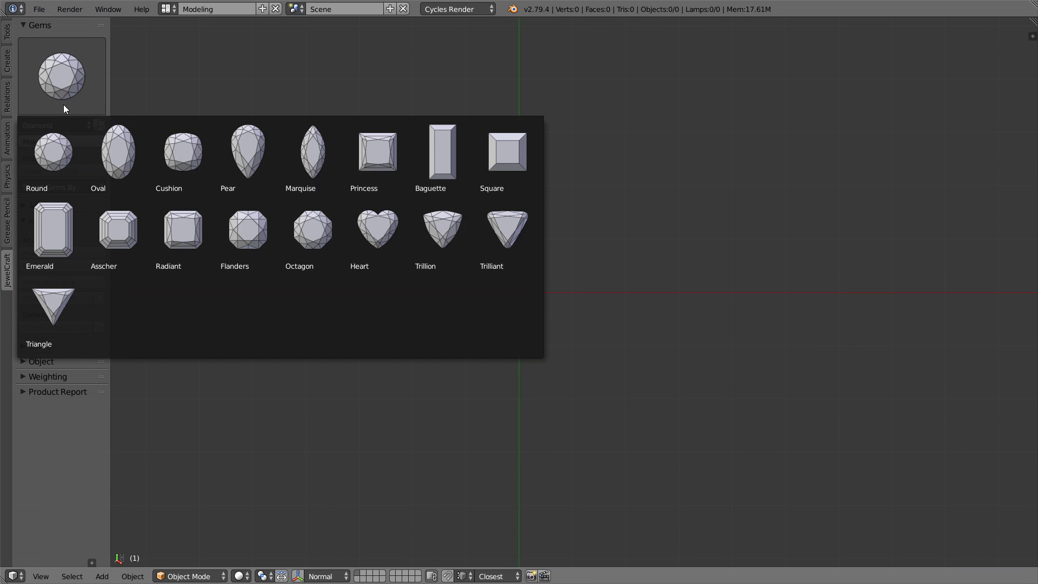
{"action": "left_click", "coordinate": [229, 158]}
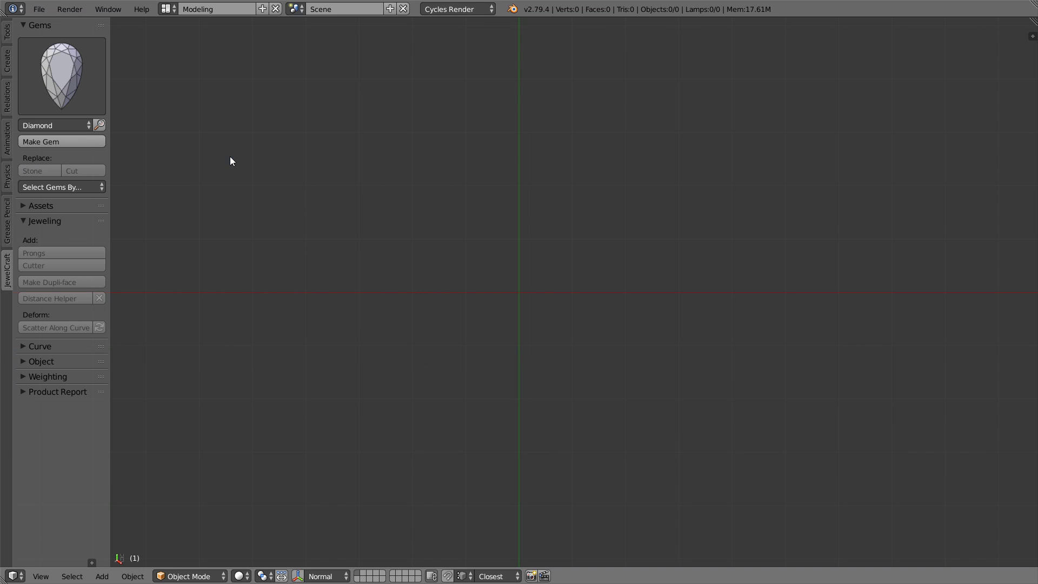
{"action": "left_click", "coordinate": [93, 142]}
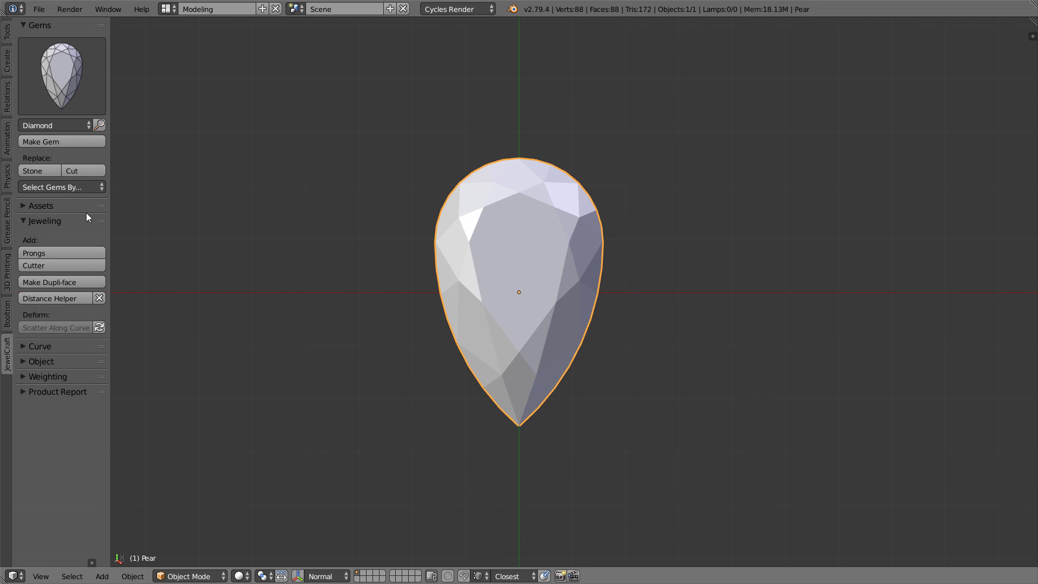
Add the default prongs to the pear gem and turn off automated presets for the prongs.
{"action": "left_click", "coordinate": [88, 253]}
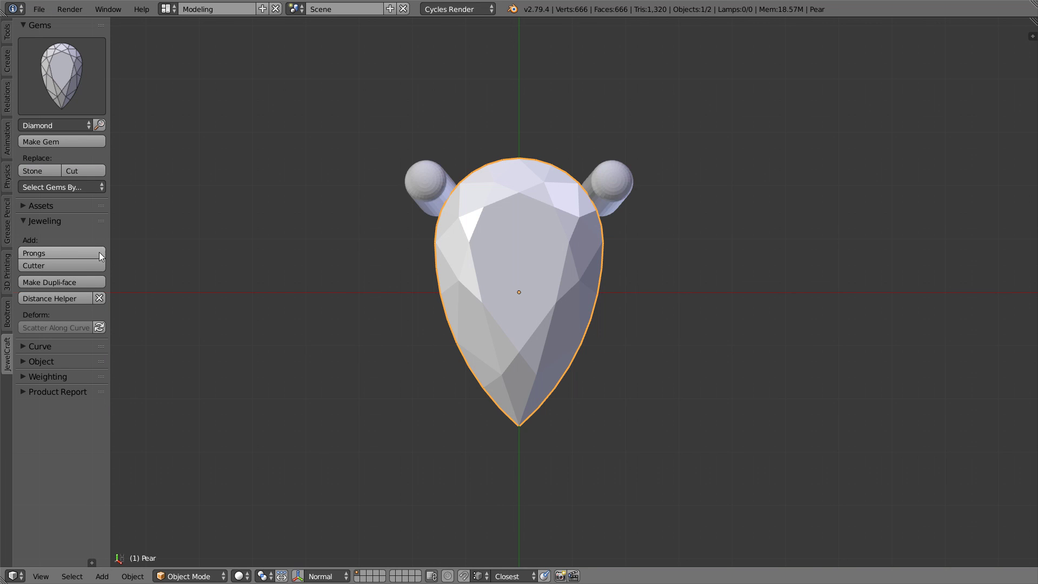
{"action": "mouse_move", "coordinate": [518, 312]}
{"action": "middle_mouse_down"}
{"action": "mouse_move", "coordinate": [633, 224]}
{"action": "mouse_move", "coordinate": [366, 141]}
{"action": "mouse_move", "coordinate": [455, 174]}
{"action": "mouse_move", "coordinate": [520, 157]}
{"action": "mouse_move", "coordinate": [521, 316]}
{"action": "middle_mouse_up"}
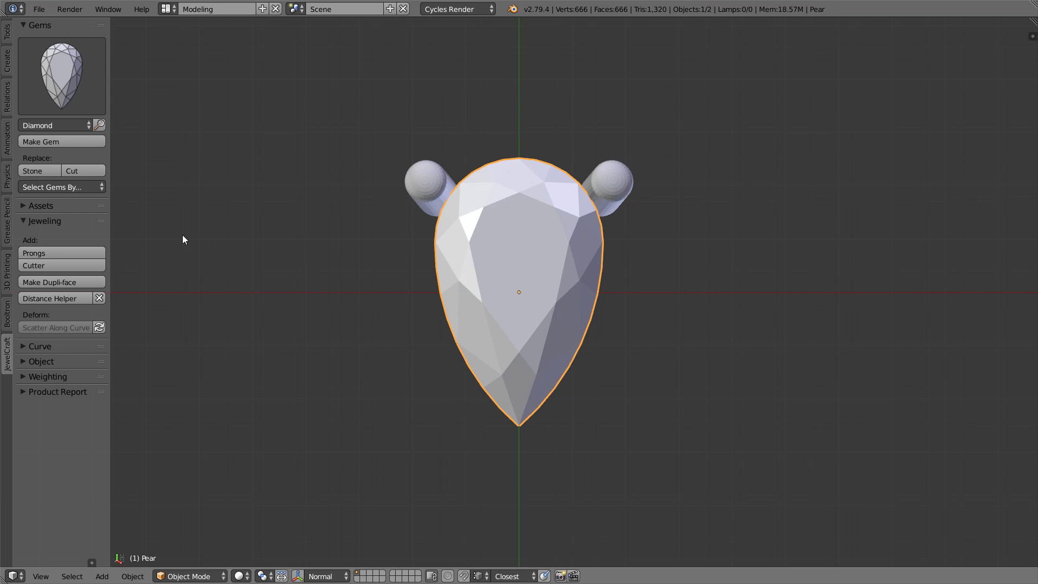
{"action": "key", "text": "F6"}
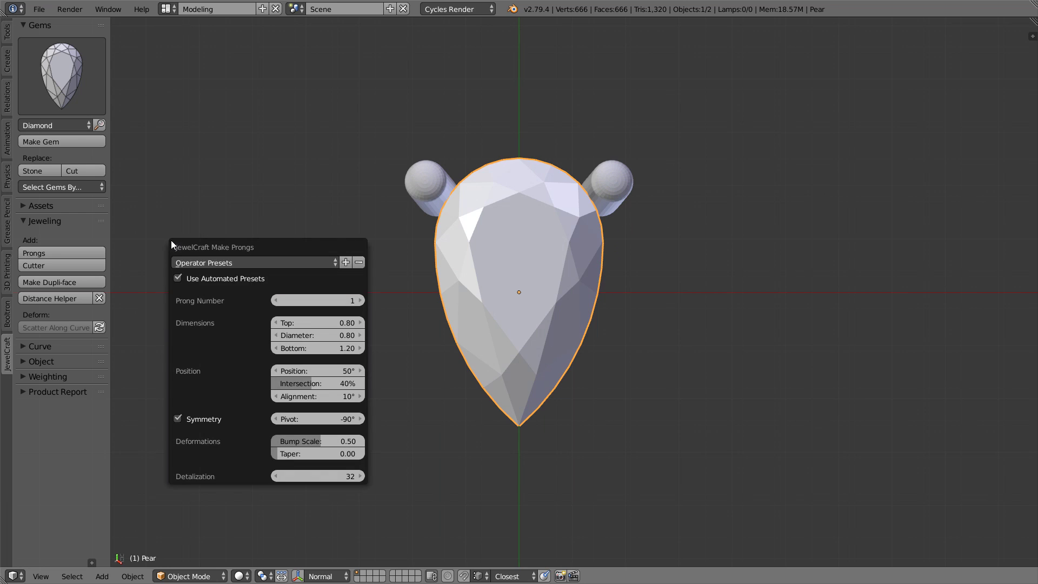
{"action": "left_click", "coordinate": [215, 280]}
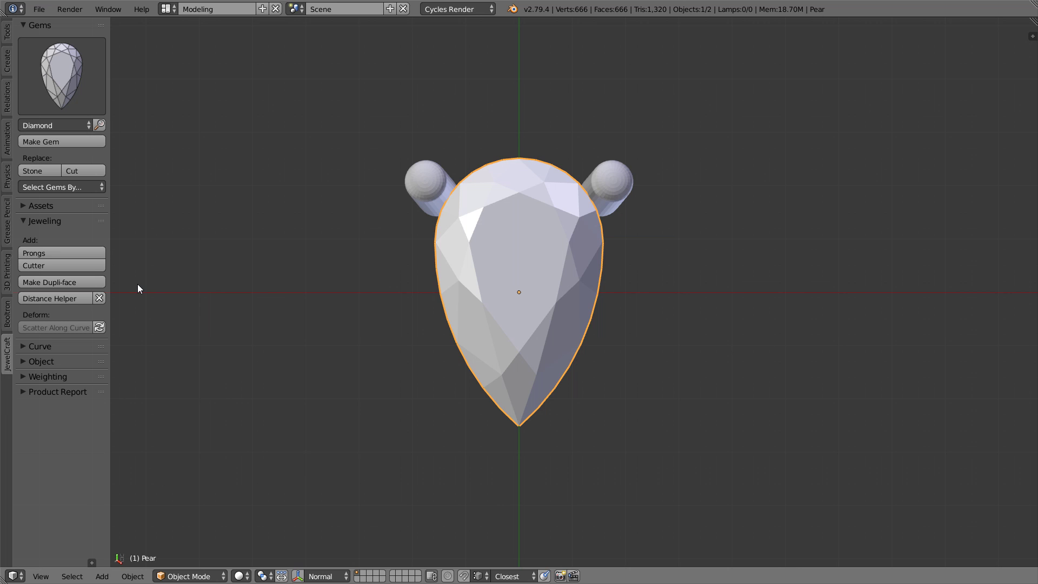
Add a second pair of prongs to the pear gem with position -27° and intersection 100%.
{"action": "left_click", "coordinate": [96, 253]}
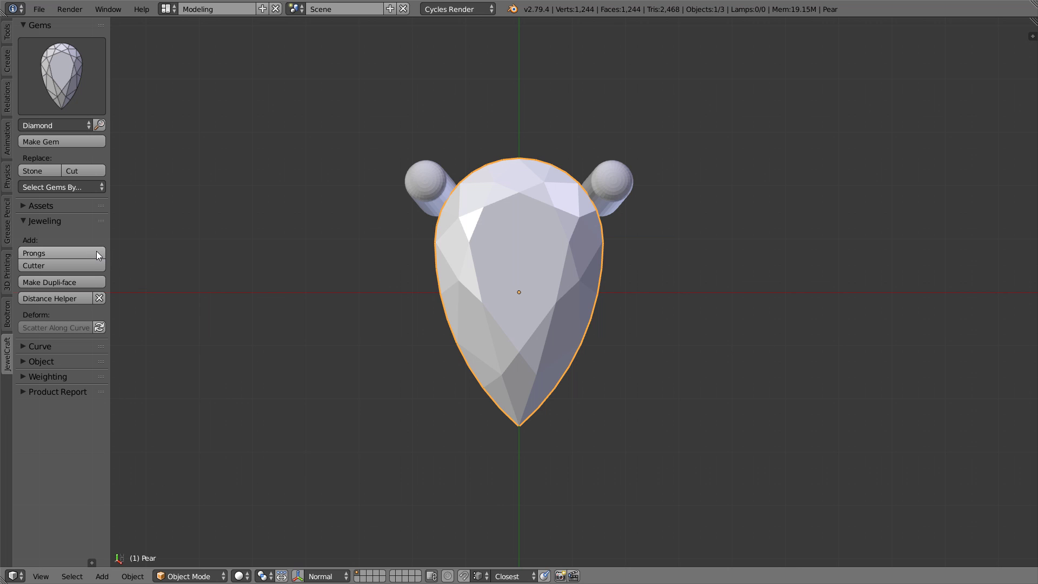
{"action": "key", "text": "F6"}
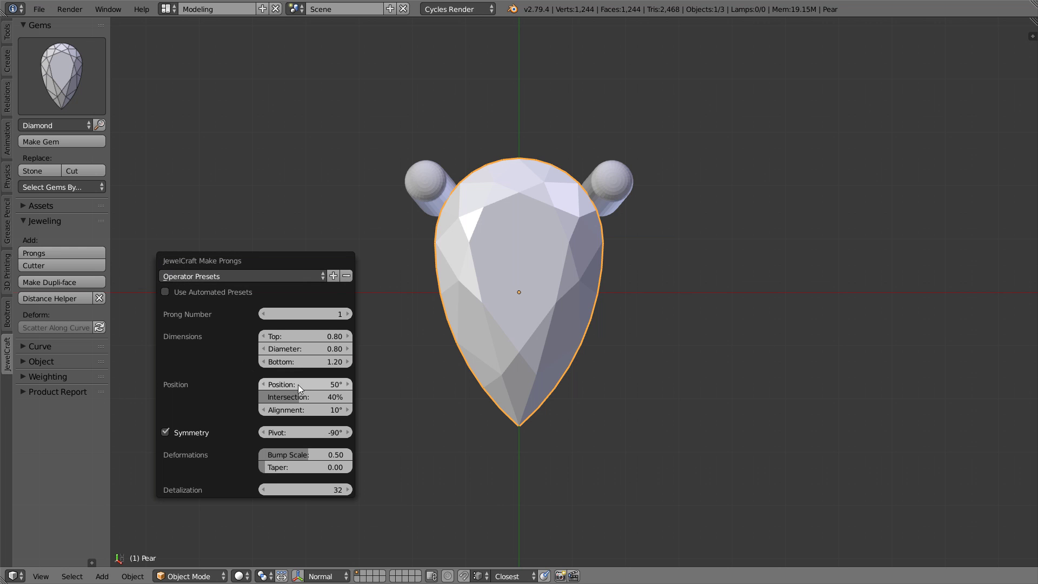
{"action": "left_click_drag", "start_coordinate": [297, 384], "coordinate": [346, 396]}
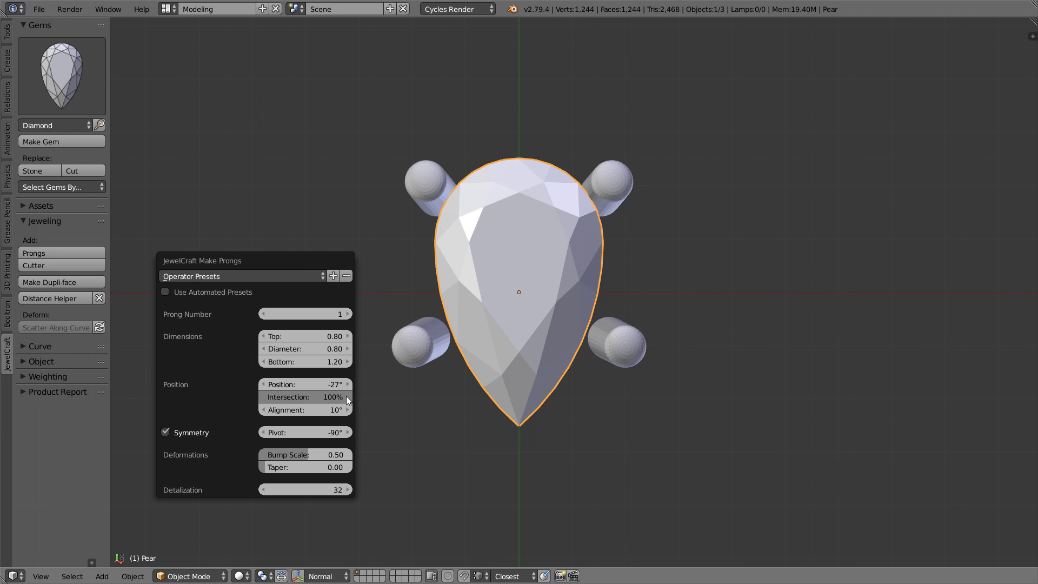
Adjust the second prong pair on the pear gem to 134% intersection and position -35°.
{"action": "left_click", "coordinate": [319, 394]}
{"action": "type", "text": "120"}
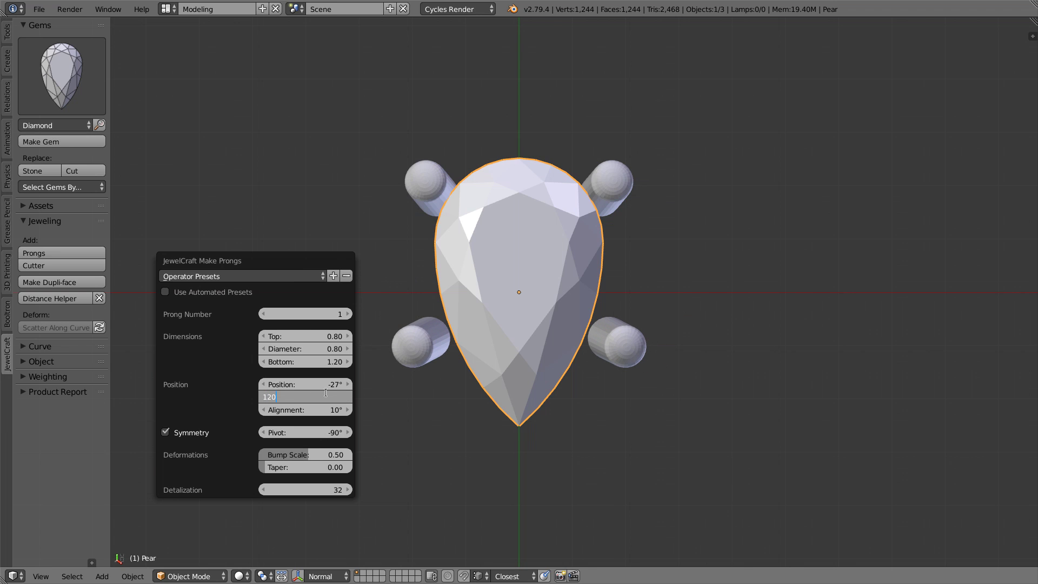
{"action": "key", "text": "Return"}
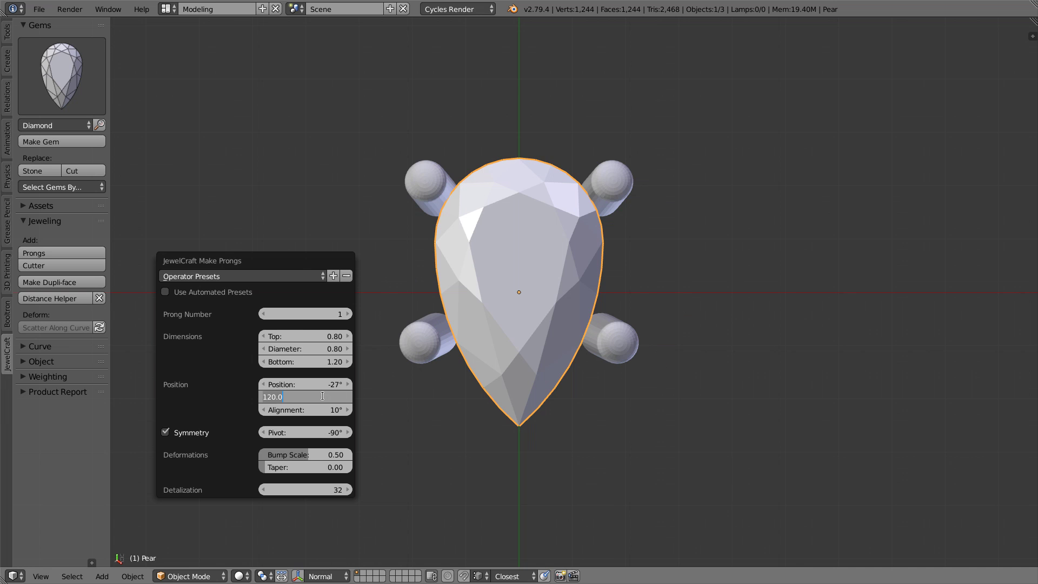
{"action": "scroll", "coordinate": [324, 397], "scroll_direction": "up", "scroll_amount": 1, "text": "ctrl"}
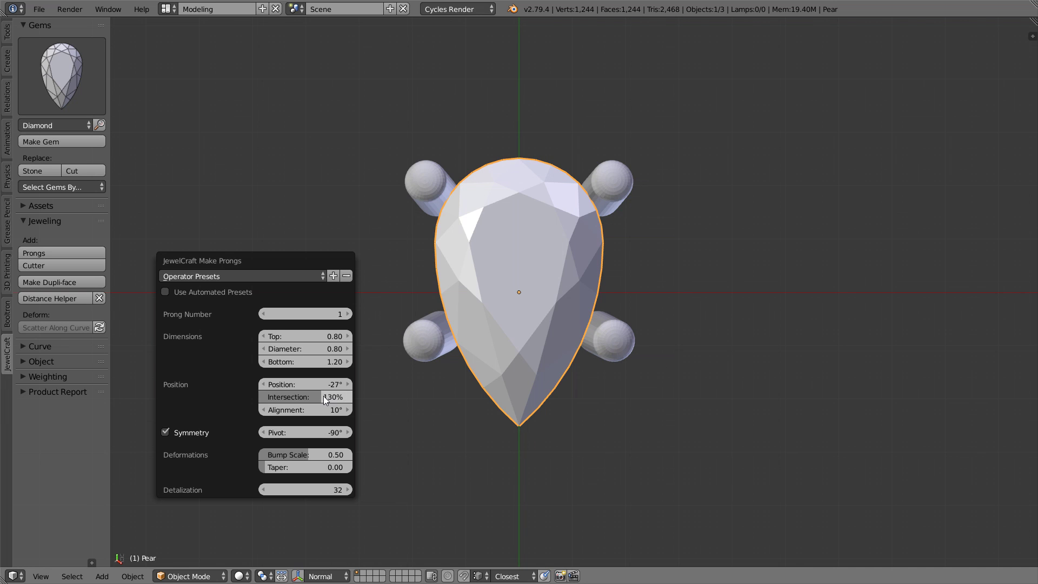
{"action": "left_click", "coordinate": [318, 396]}
{"action": "type", "text": "140"}
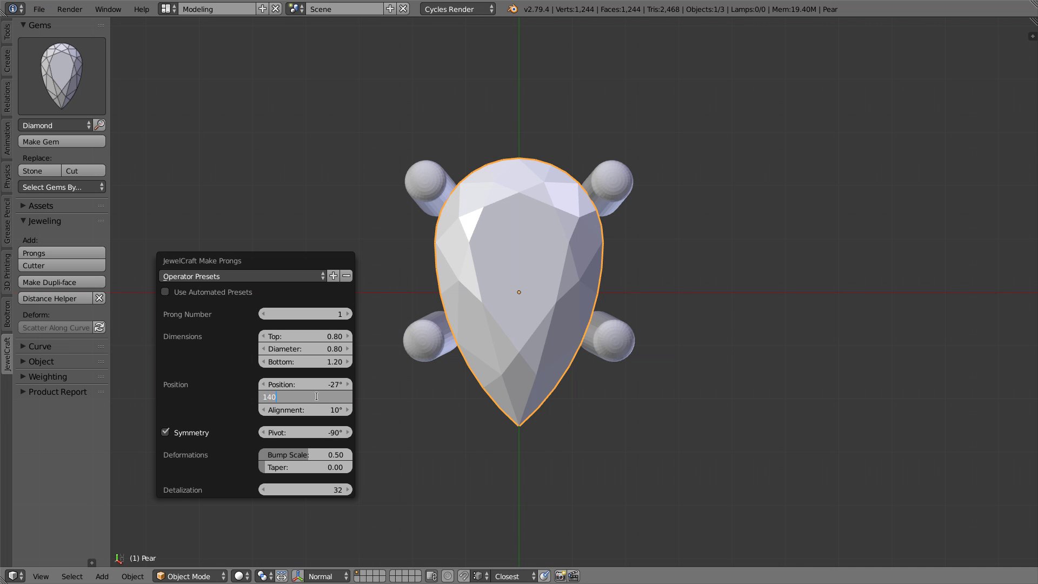
{"action": "key", "text": "Return"}
{"action": "left_click_drag", "start_coordinate": [319, 395], "coordinate": [313, 395]}
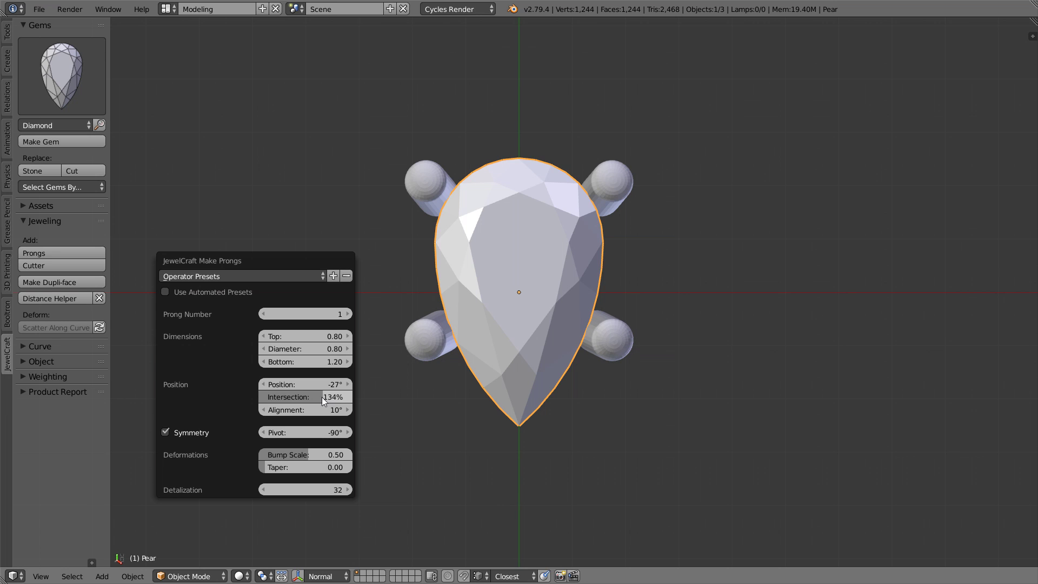
{"action": "left_click_drag", "start_coordinate": [306, 385], "coordinate": [299, 385]}
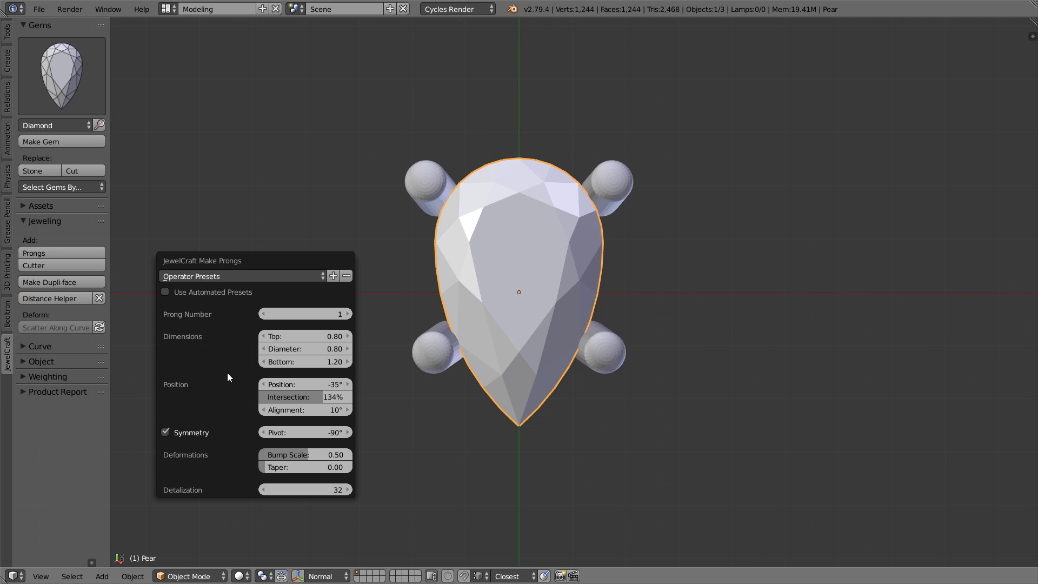
{"action": "key", "text": "Escape"}
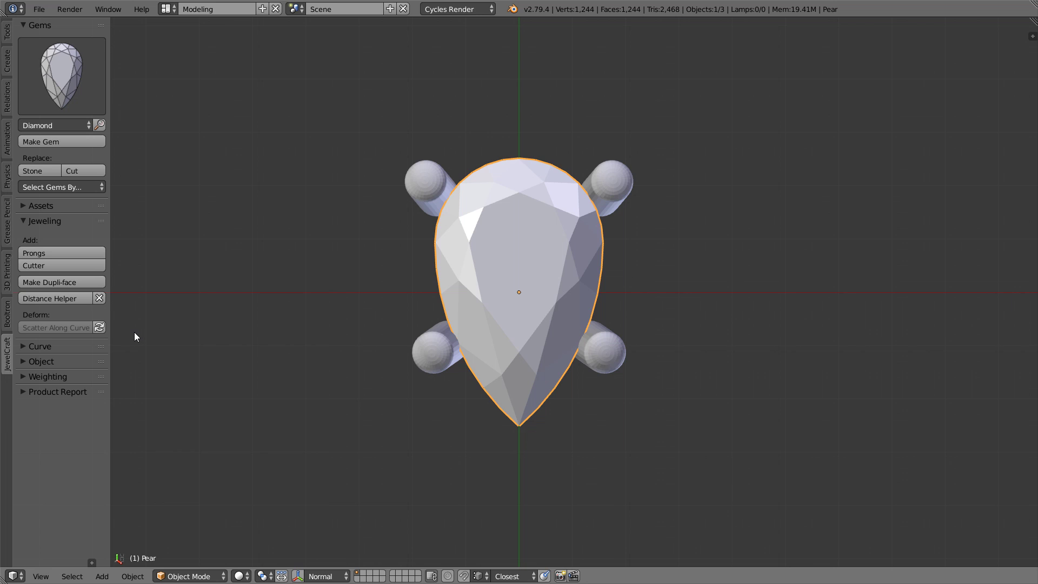
Add another set of prongs to the pear gem with symmetry turned off and a prong number of 2.
{"action": "left_click", "coordinate": [81, 251]}
{"action": "key", "text": "F6"}
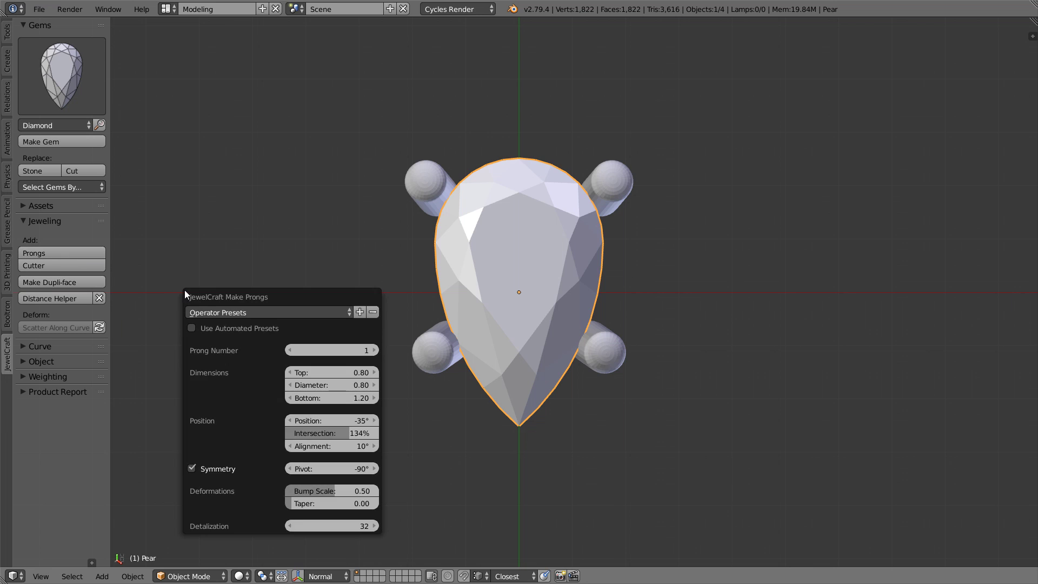
{"action": "left_click_drag", "start_coordinate": [216, 297], "coordinate": [193, 267]}
{"action": "left_click", "coordinate": [206, 440]}
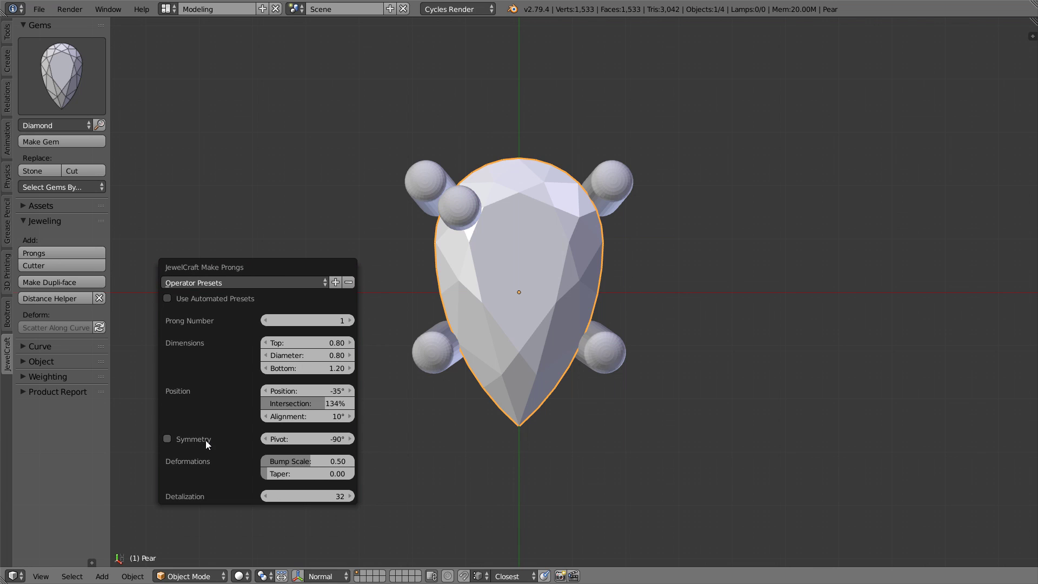
{"action": "left_click", "coordinate": [349, 320]}
Set the new prongs' position to 0° and intersection to 0% so they sit at the pear's round end and tip.
{"action": "left_click", "coordinate": [306, 390]}
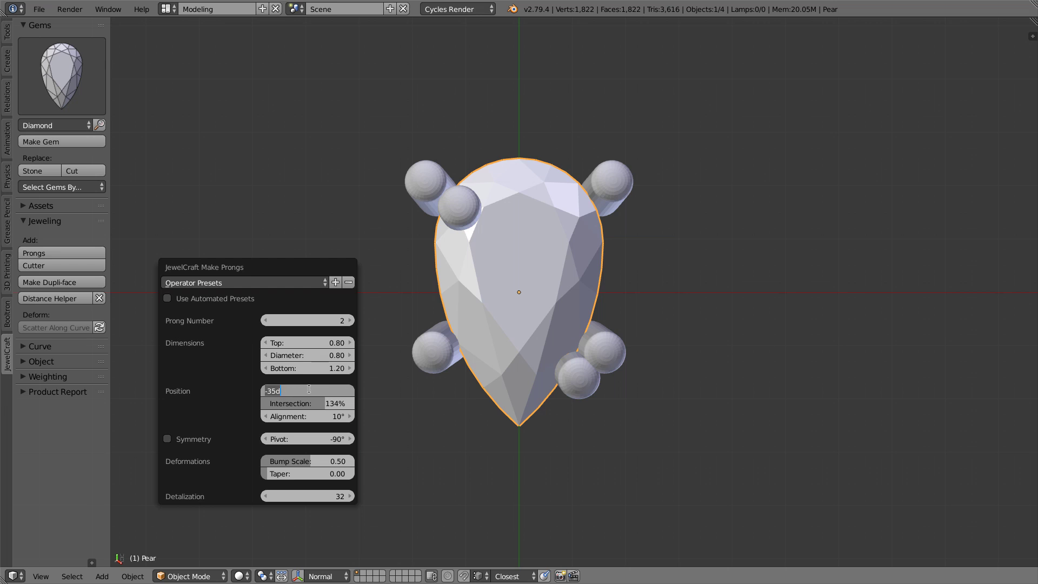
{"action": "type", "text": "0"}
{"action": "key", "text": "Return"}
{"action": "left_click", "coordinate": [301, 405]}
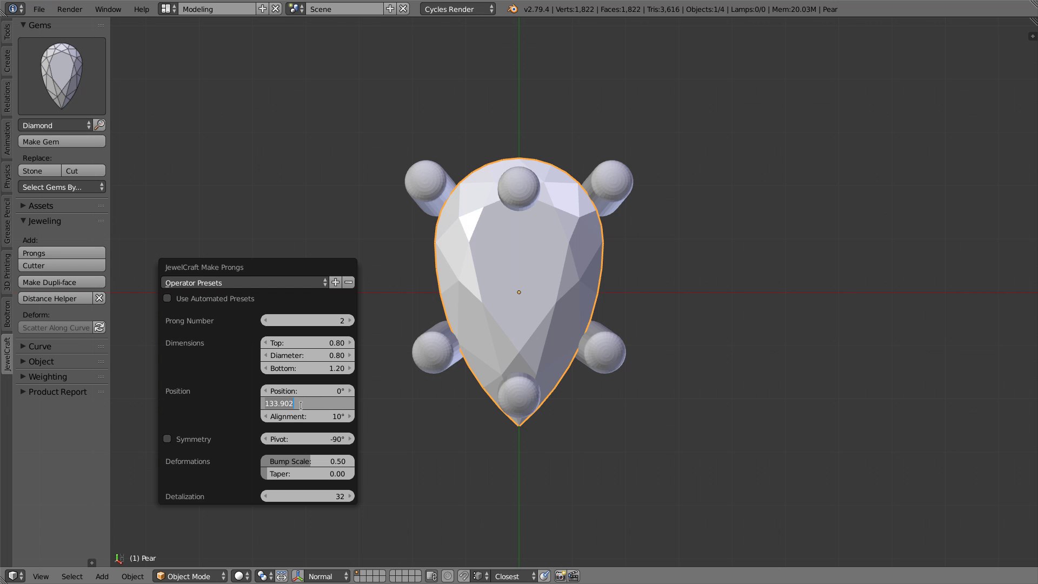
{"action": "type", "text": "0"}
{"action": "key", "text": "Return"}
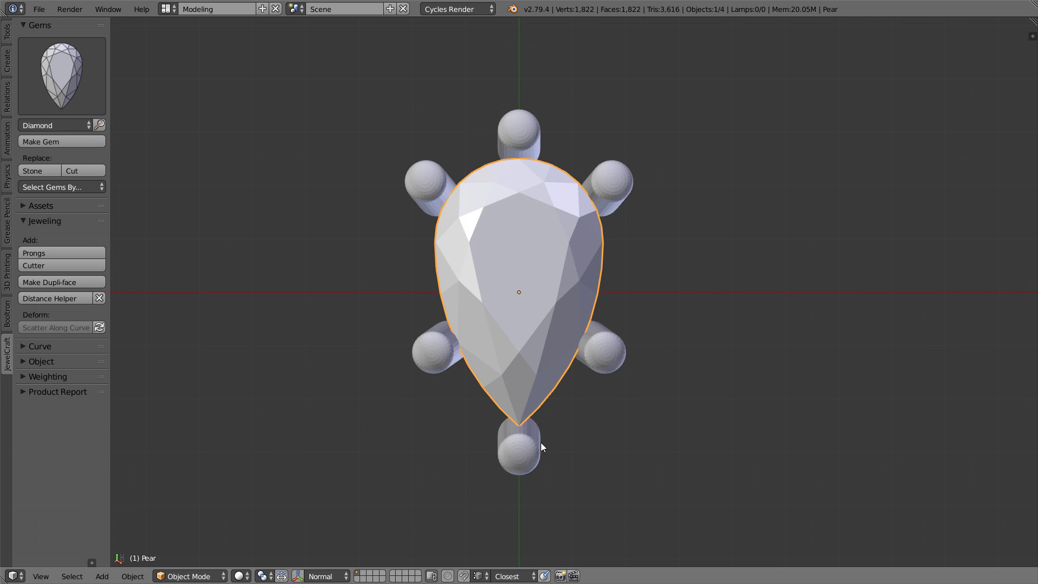
{"action": "middle_click_drag", "start_coordinate": [538, 399], "coordinate": [602, 271]}
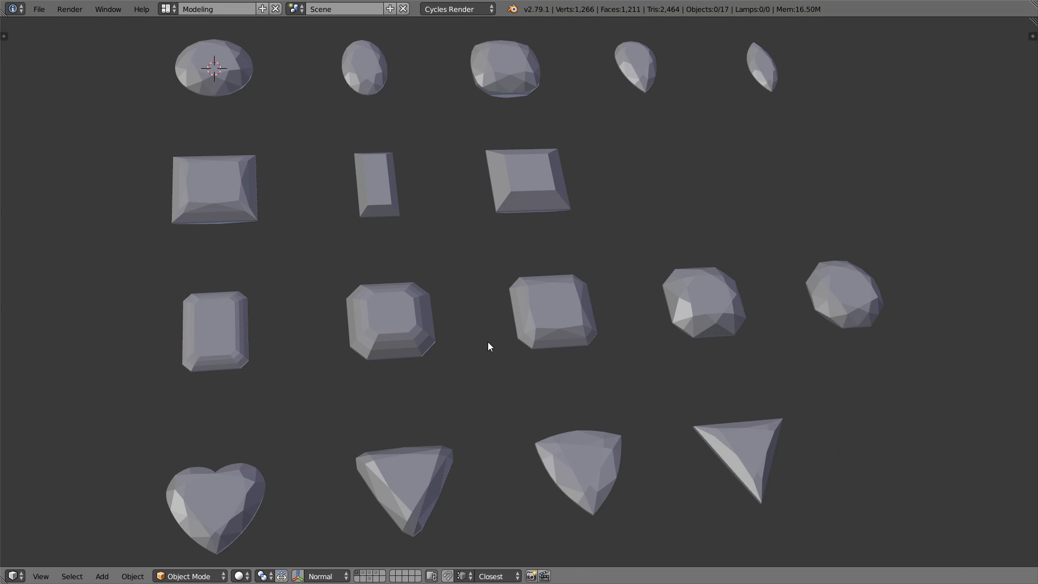
Display the prong and cutter layers together with the sample gem cuts, and isolate the layer holding the round-bottomed cutters.
{"action": "left_click", "coordinate": [365, 578], "text": "shift"}
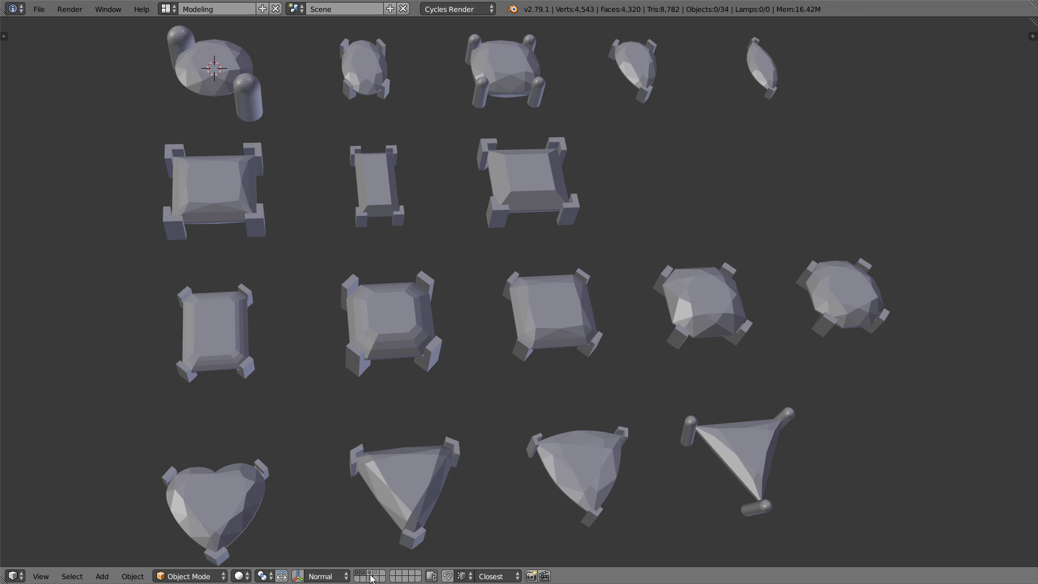
{"action": "left_click", "coordinate": [371, 577], "text": "shift"}
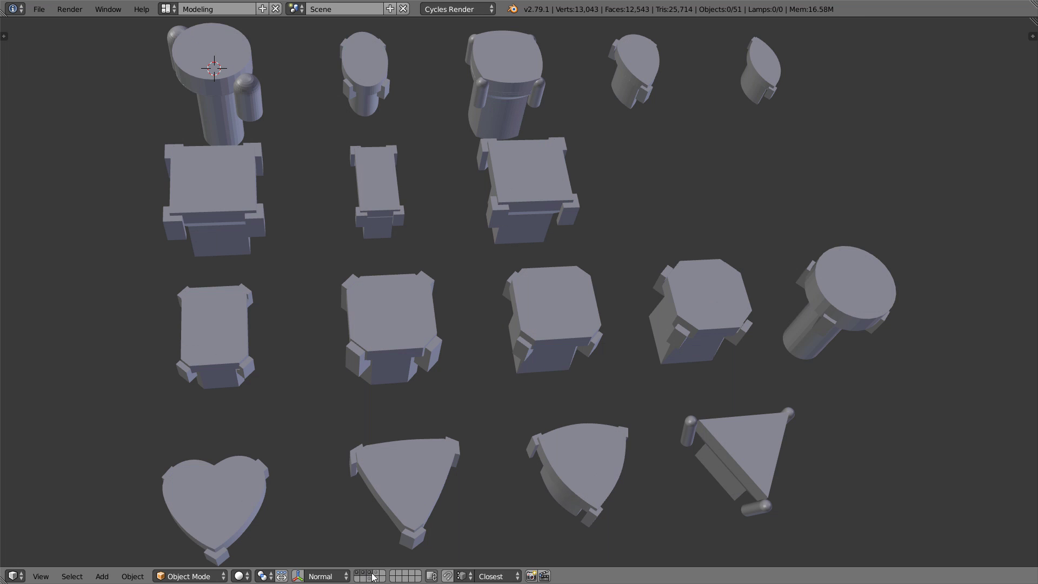
{"action": "middle_click_drag", "start_coordinate": [505, 428], "coordinate": [197, 288]}
{"action": "key", "text": "shift+2"}
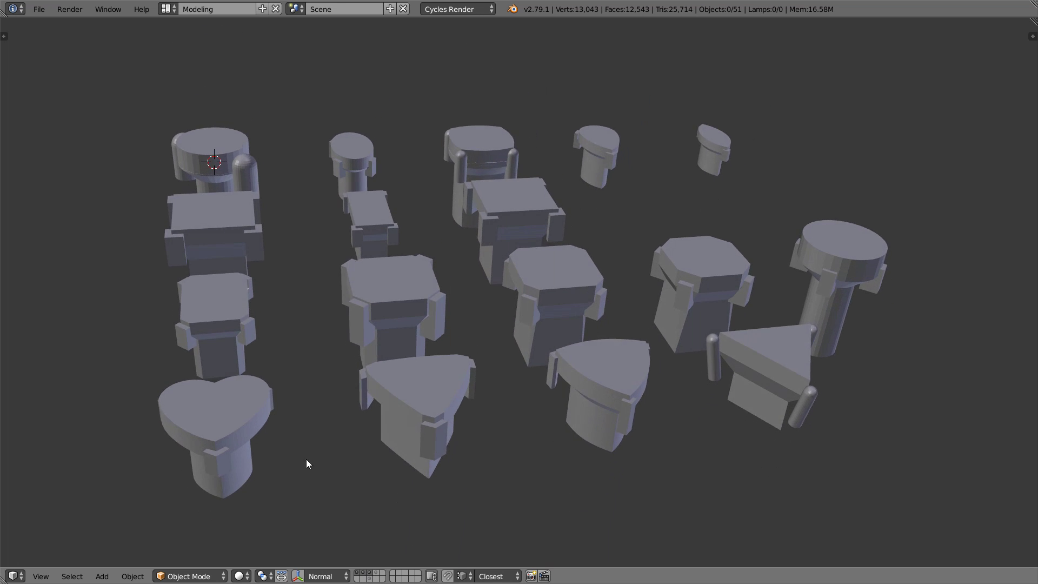
{"action": "left_click", "coordinate": [370, 579]}
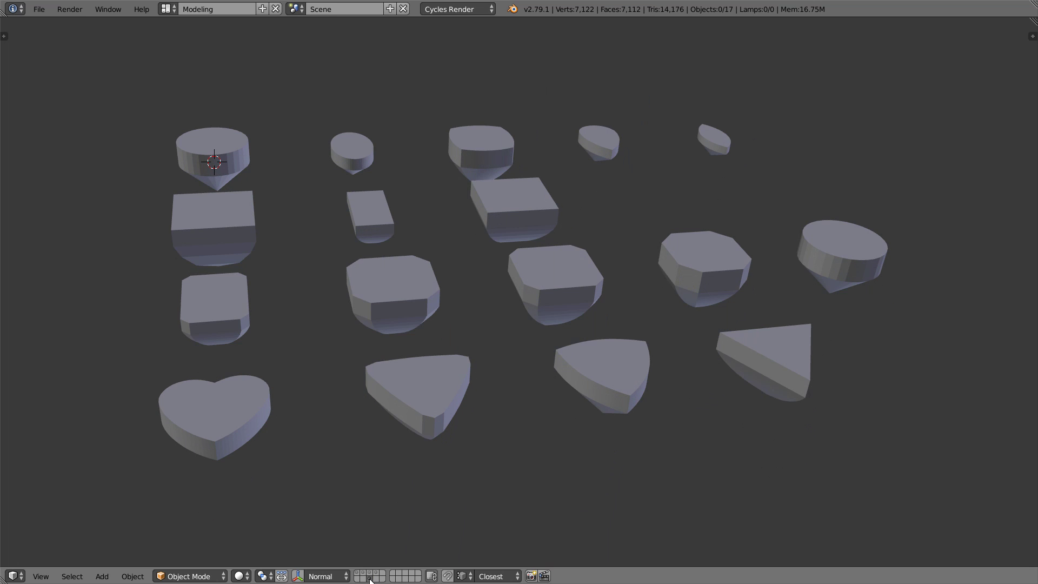
{"action": "left_click", "coordinate": [370, 578], "text": "shift"}
{"action": "left_click", "coordinate": [370, 578], "text": "shift"}
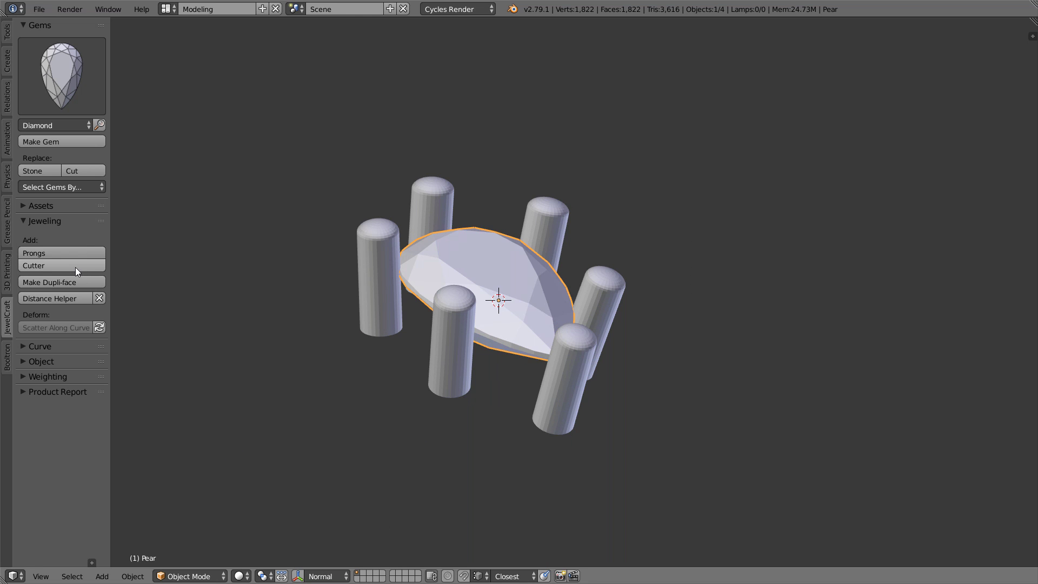
Add a cutter to the pear gem and open its creation settings beside the model.
{"action": "left_click", "coordinate": [75, 267]}
{"action": "middle_click_drag", "start_coordinate": [603, 292], "coordinate": [480, 320]}
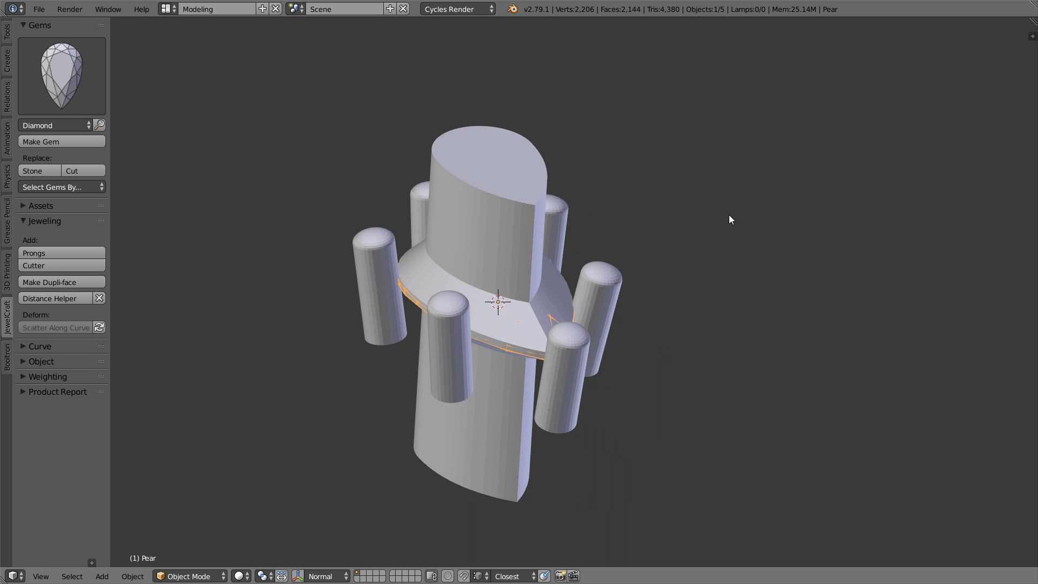
{"action": "key", "text": "F6"}
{"action": "left_click_drag", "start_coordinate": [757, 222], "coordinate": [732, 203]}
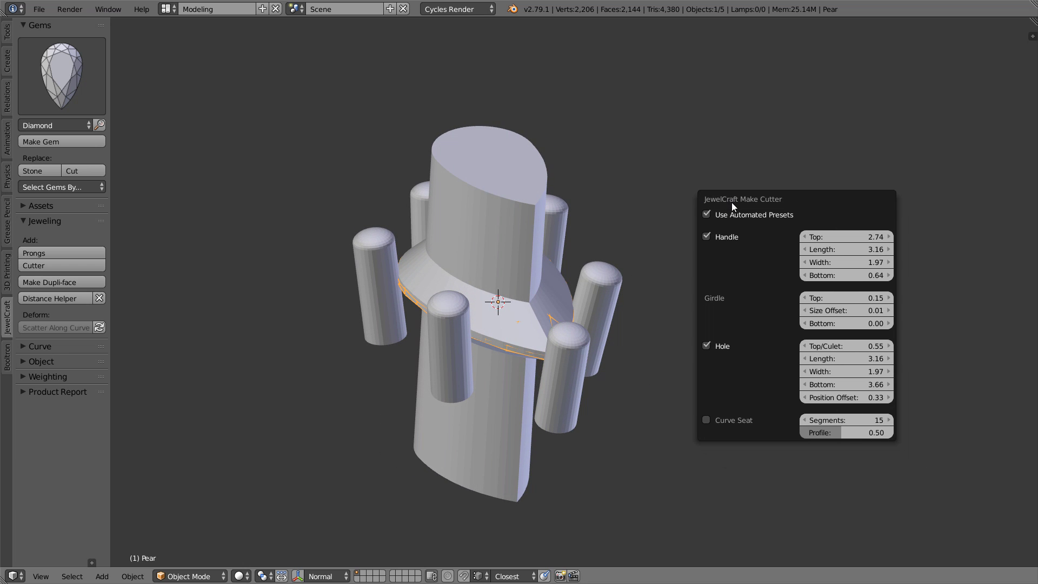
Switch the cutter's handle off and back on, and do the same with its hole.
{"action": "left_click", "coordinate": [725, 237]}
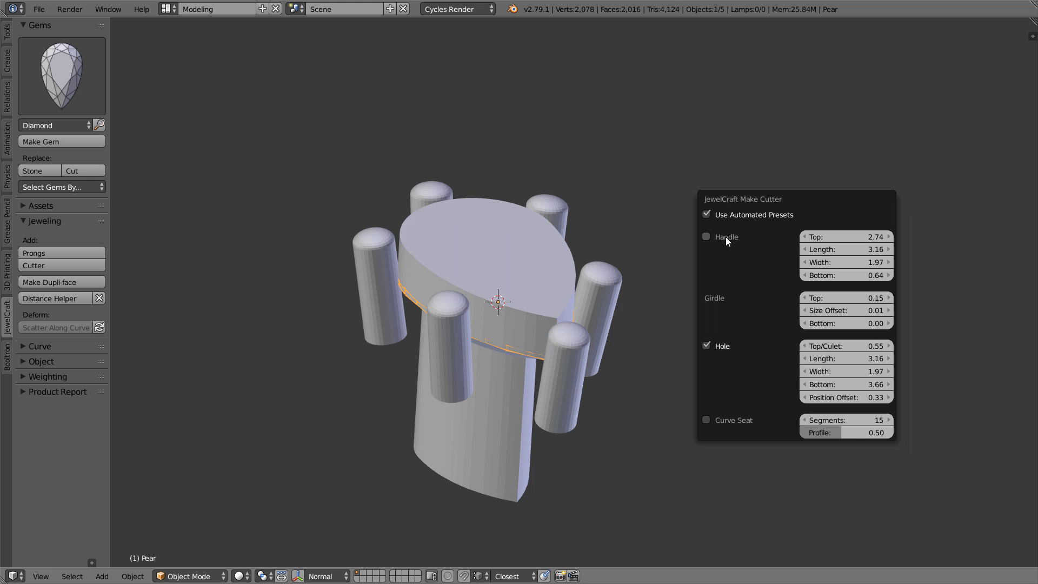
{"action": "left_click", "coordinate": [725, 237]}
{"action": "left_click", "coordinate": [713, 345]}
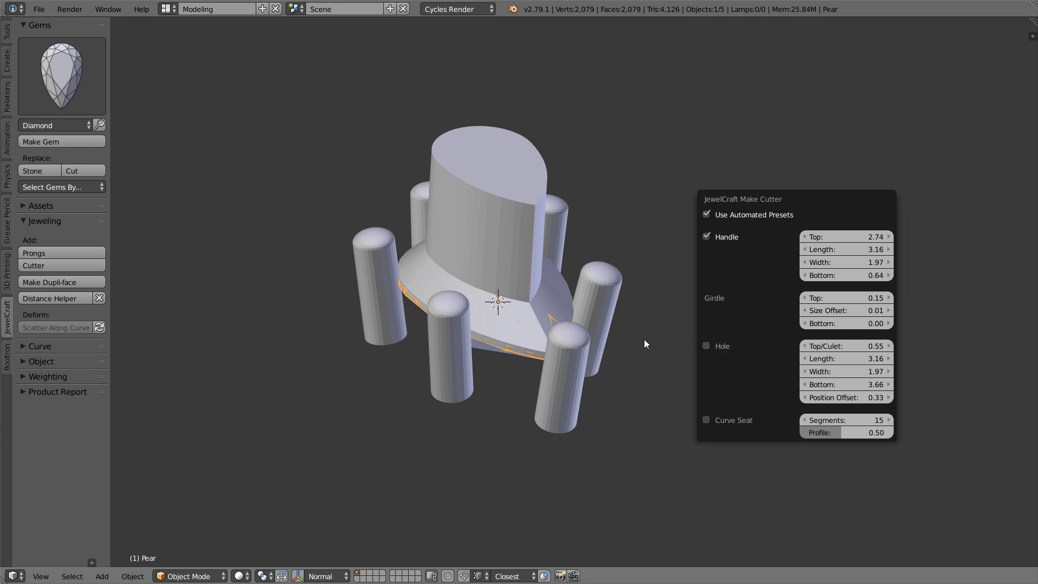
{"action": "middle_click_drag", "start_coordinate": [644, 339], "coordinate": [526, 319]}
{"action": "key", "text": "F6"}
{"action": "left_click", "coordinate": [757, 358]}
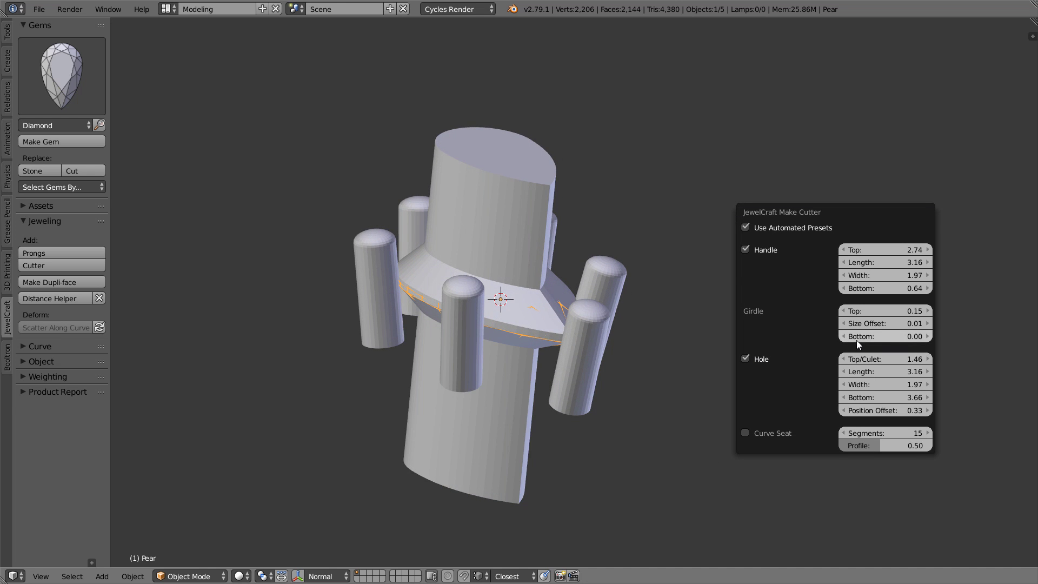
Adjust the cutter's girdle to top 1.31 and size offset 0.12, and its handle top to 2.76, keeping the handle enabled.
{"action": "left_click_drag", "start_coordinate": [865, 310], "coordinate": [893, 324]}
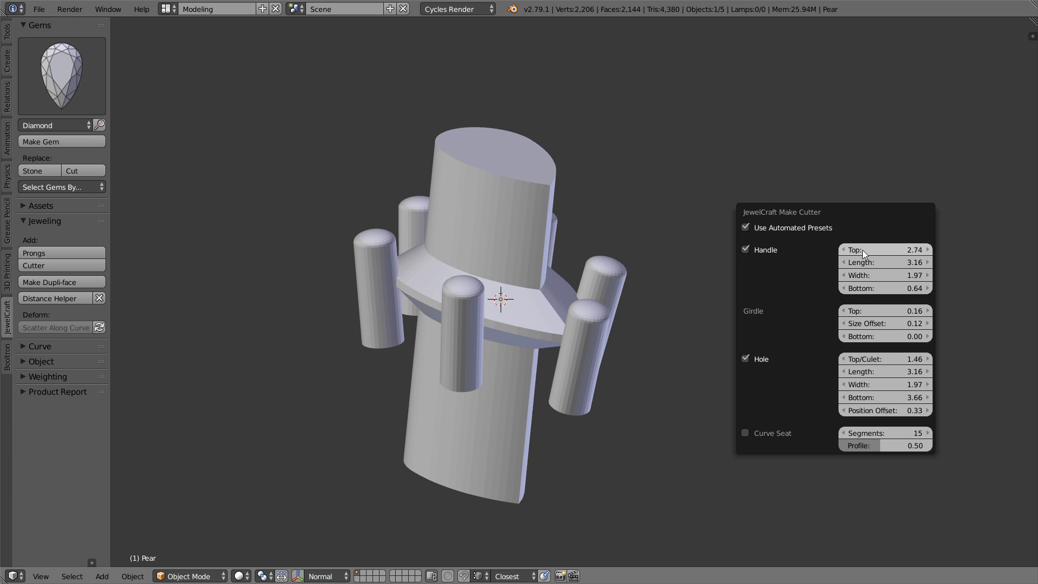
{"action": "left_click_drag", "start_coordinate": [861, 250], "coordinate": [865, 250]}
{"action": "left_click", "coordinate": [756, 250]}
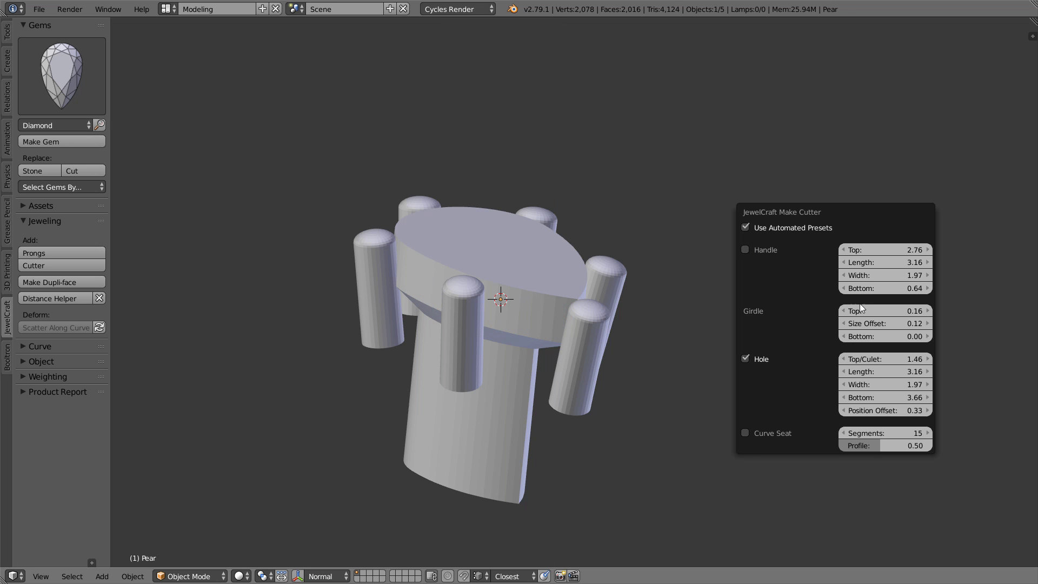
{"action": "left_click_drag", "start_coordinate": [860, 305], "coordinate": [925, 306]}
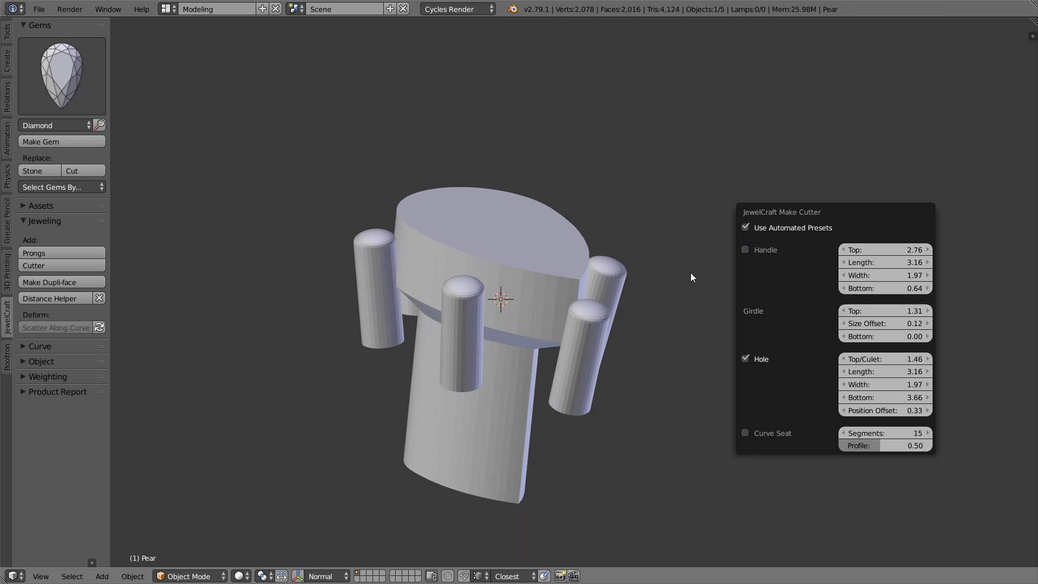
{"action": "middle_click_drag", "start_coordinate": [690, 272], "coordinate": [547, 281]}
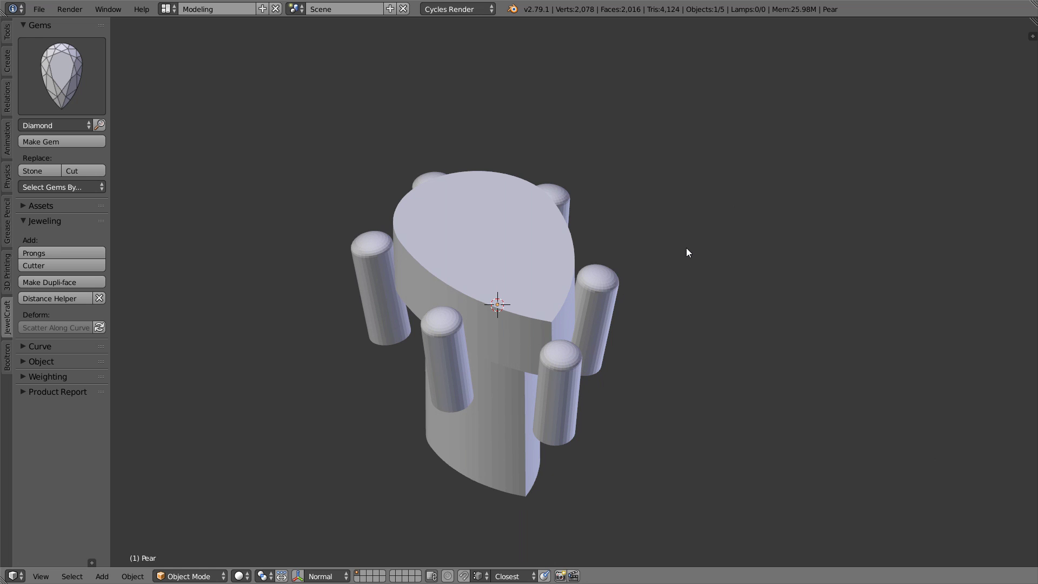
{"action": "key", "text": "F6"}
{"action": "left_click", "coordinate": [709, 292]}
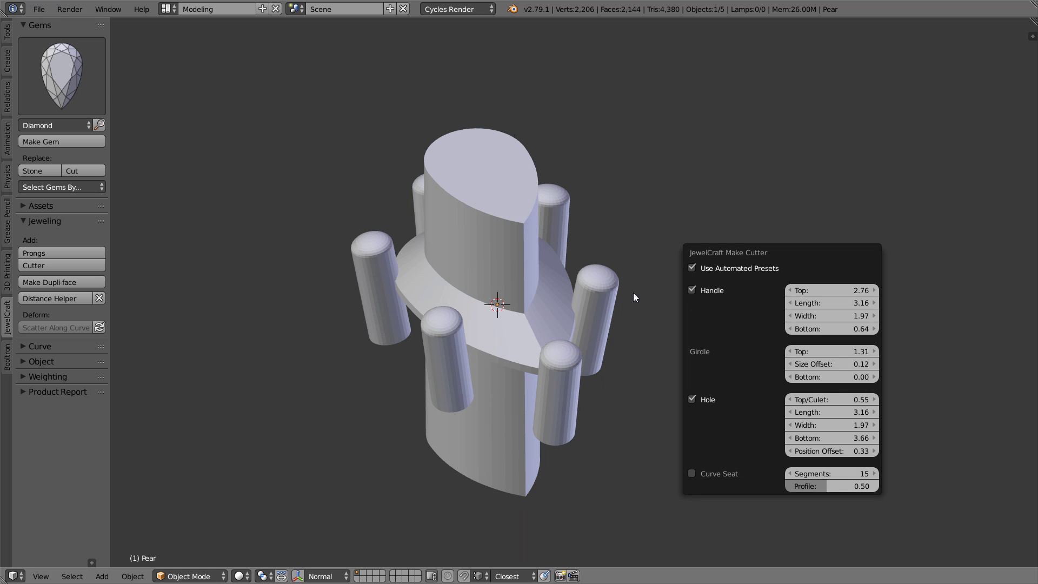
{"action": "middle_click_drag", "start_coordinate": [634, 293], "coordinate": [469, 299]}
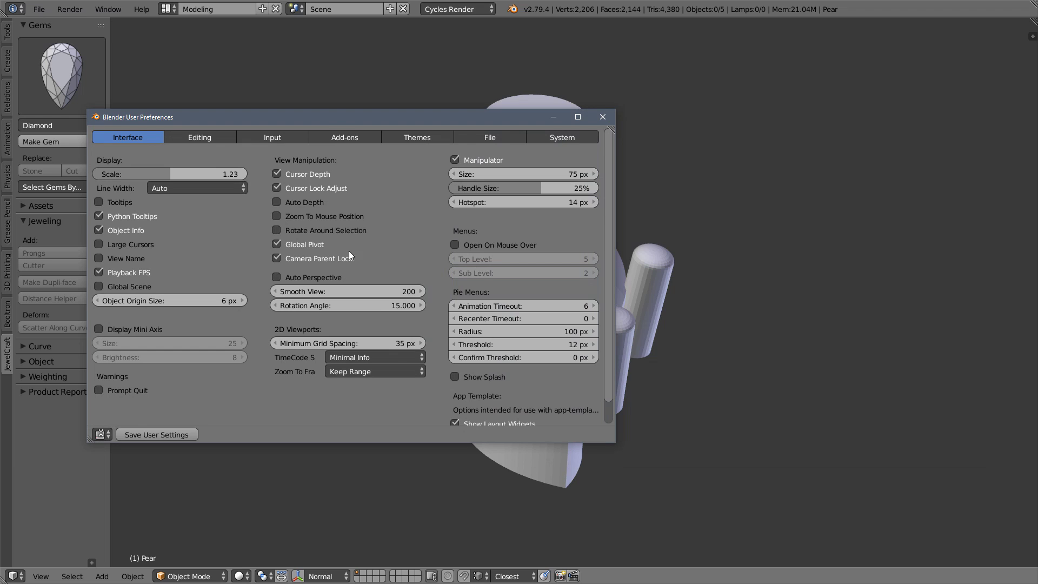
Open the theme settings in the enabled JewelCraft add-on's user preferences.
{"action": "left_click_drag", "start_coordinate": [340, 120], "coordinate": [726, 49]}
{"action": "left_click", "coordinate": [727, 62]}
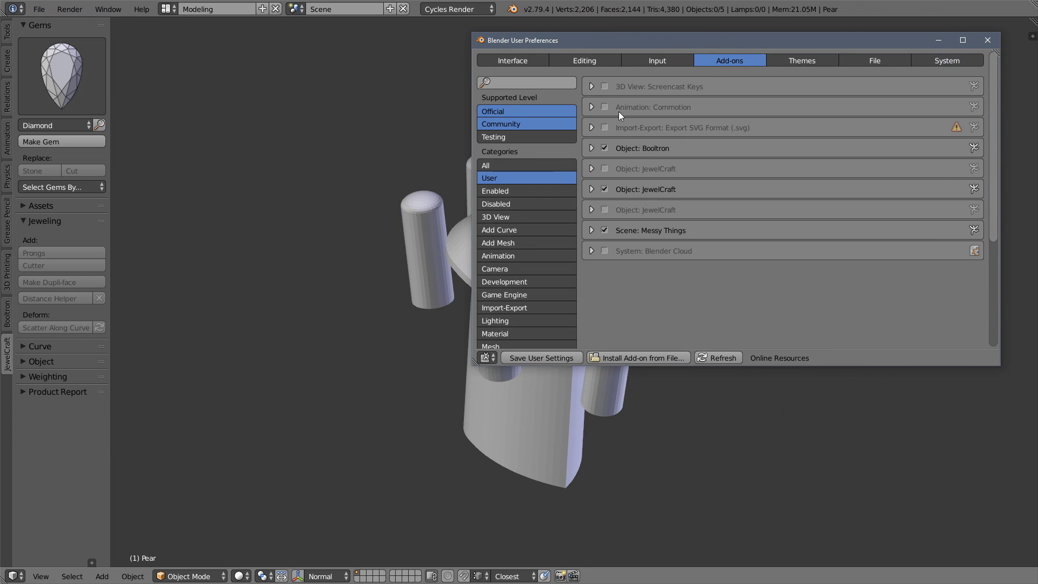
{"action": "left_click", "coordinate": [593, 190]}
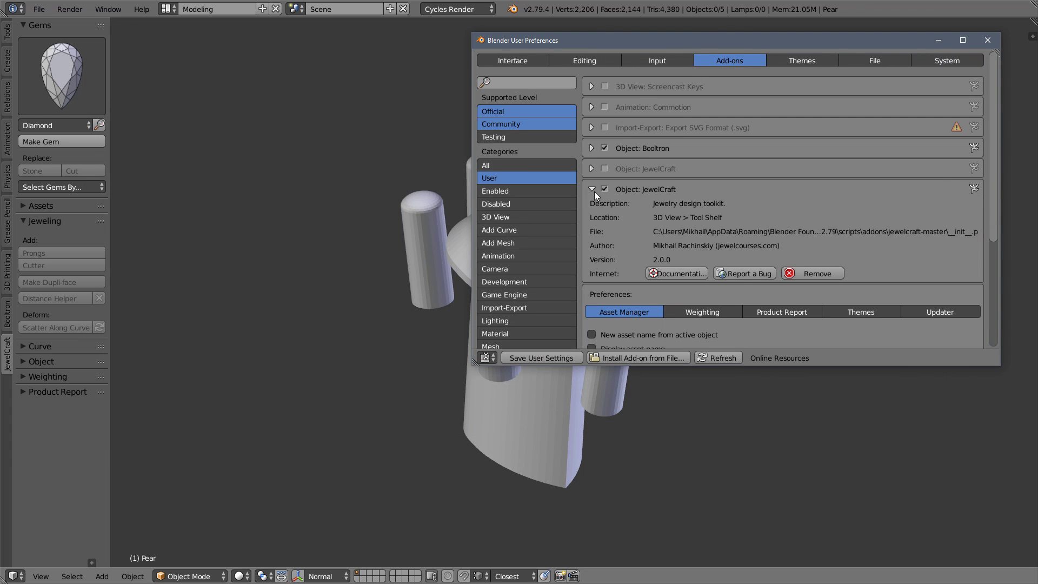
{"action": "scroll", "coordinate": [613, 216], "scroll_direction": "down", "scroll_amount": 3}
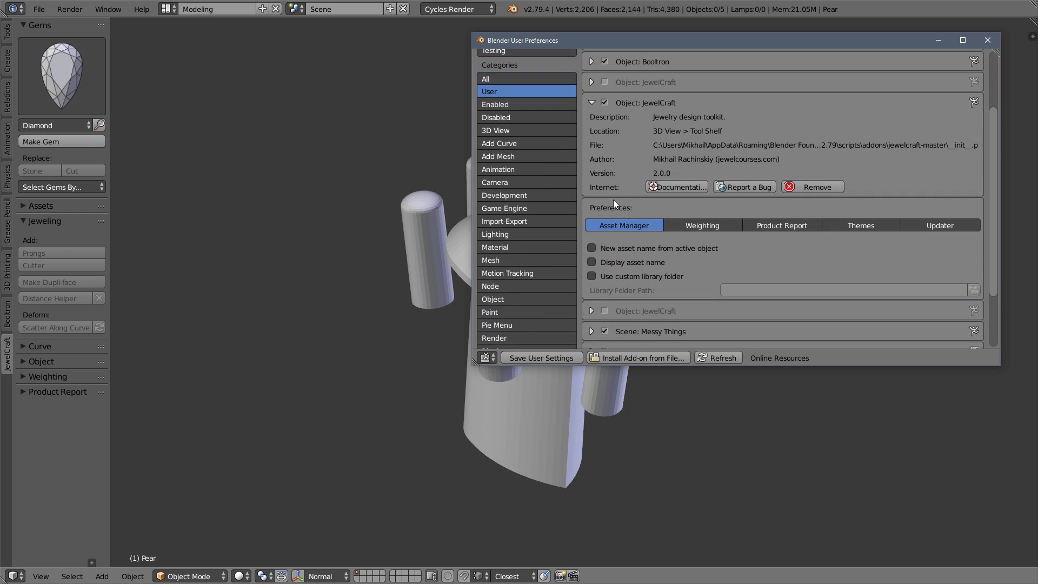
{"action": "left_click", "coordinate": [854, 224]}
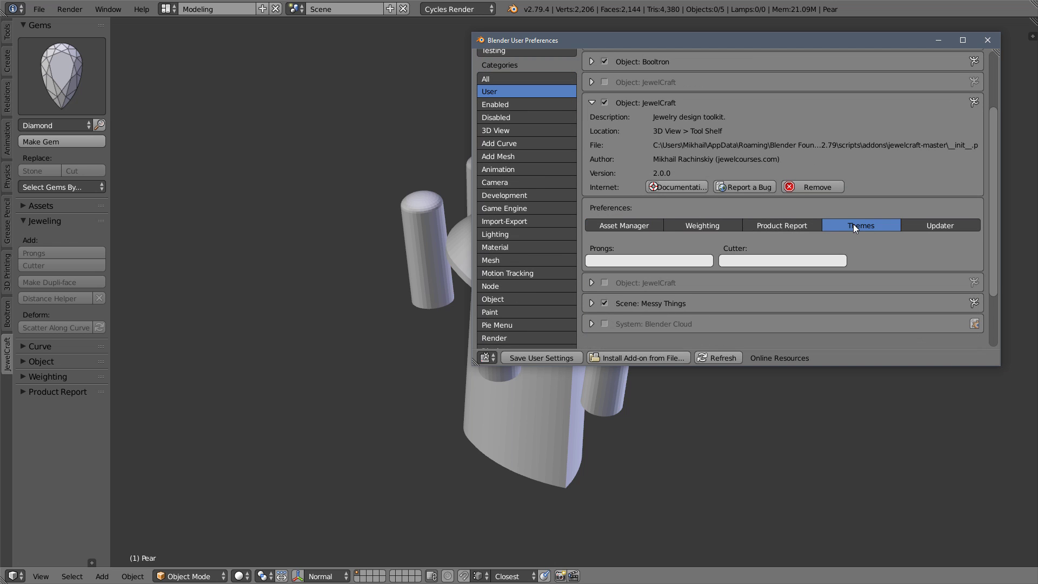
Set the default prongs colour to blue and pick a new default colour for cutters.
{"action": "left_click", "coordinate": [693, 261]}
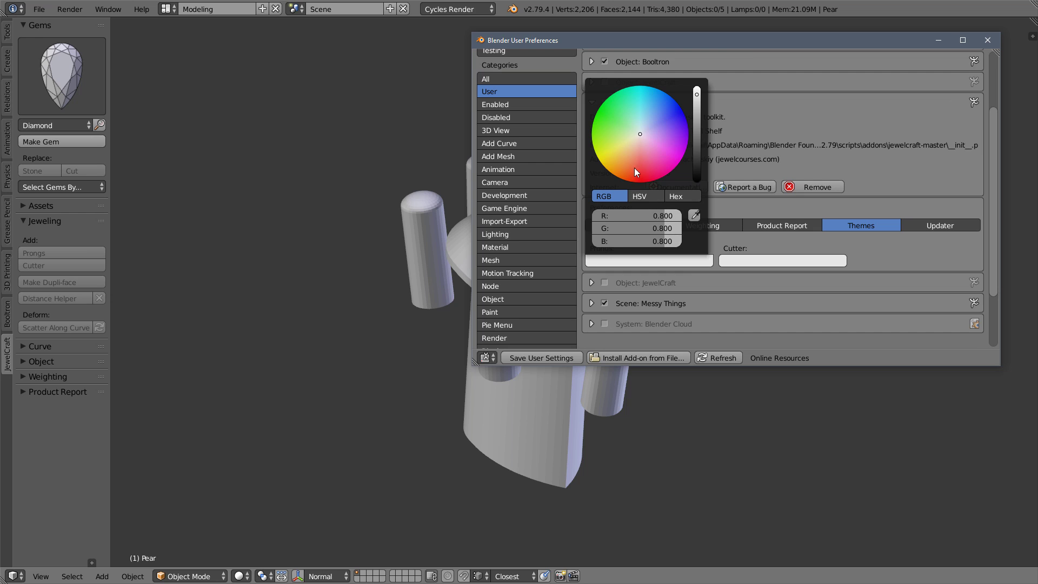
{"action": "left_click_drag", "start_coordinate": [655, 104], "coordinate": [659, 112]}
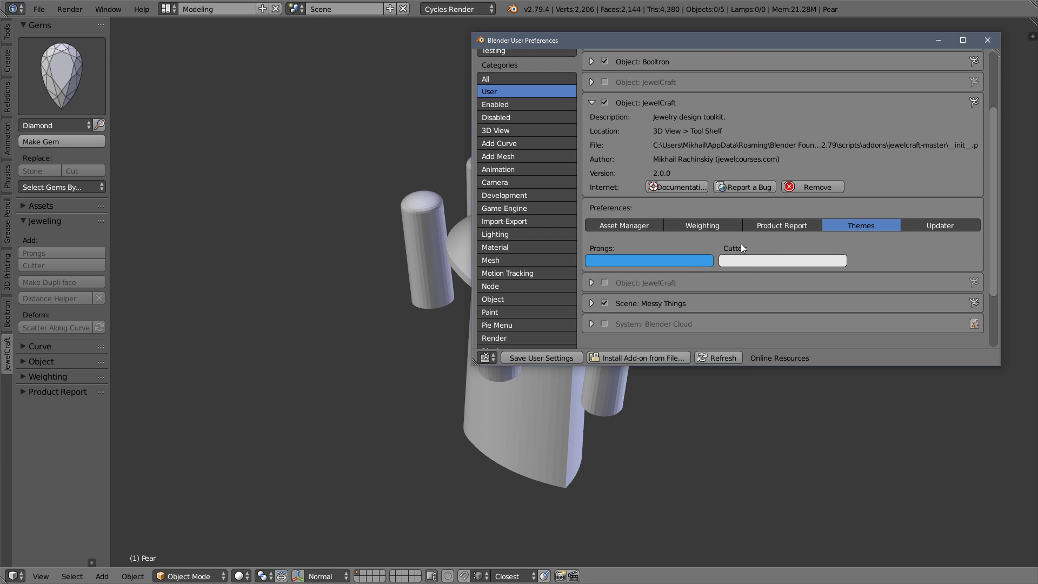
{"action": "left_click", "coordinate": [749, 262]}
{"action": "left_click_drag", "start_coordinate": [771, 174], "coordinate": [772, 171]}
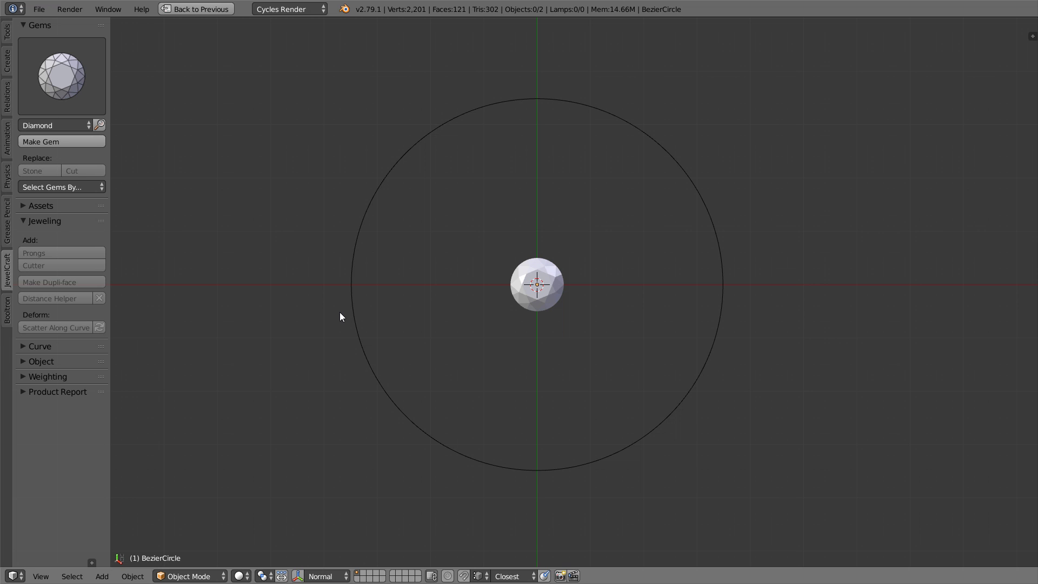
Scatter the round diamond along the Bezier circle.
{"action": "left_click", "coordinate": [537, 284]}
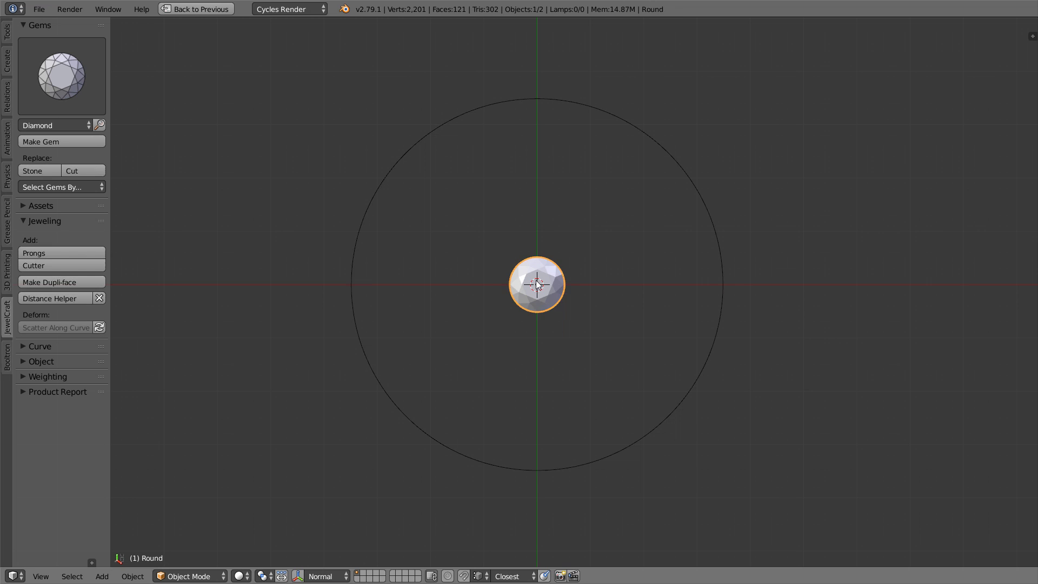
{"action": "left_click", "coordinate": [356, 269], "text": "shift"}
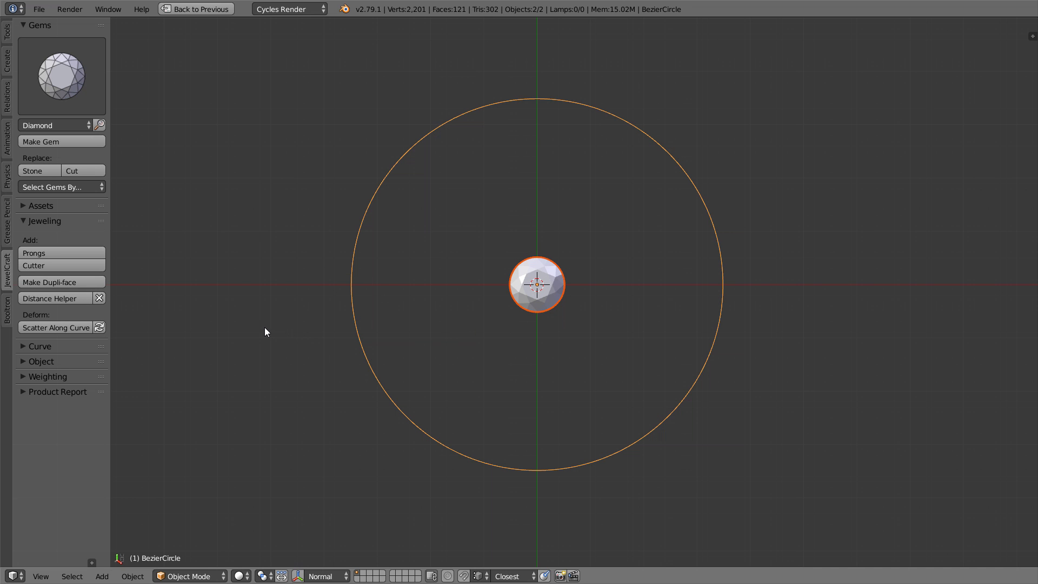
{"action": "left_click", "coordinate": [70, 329]}
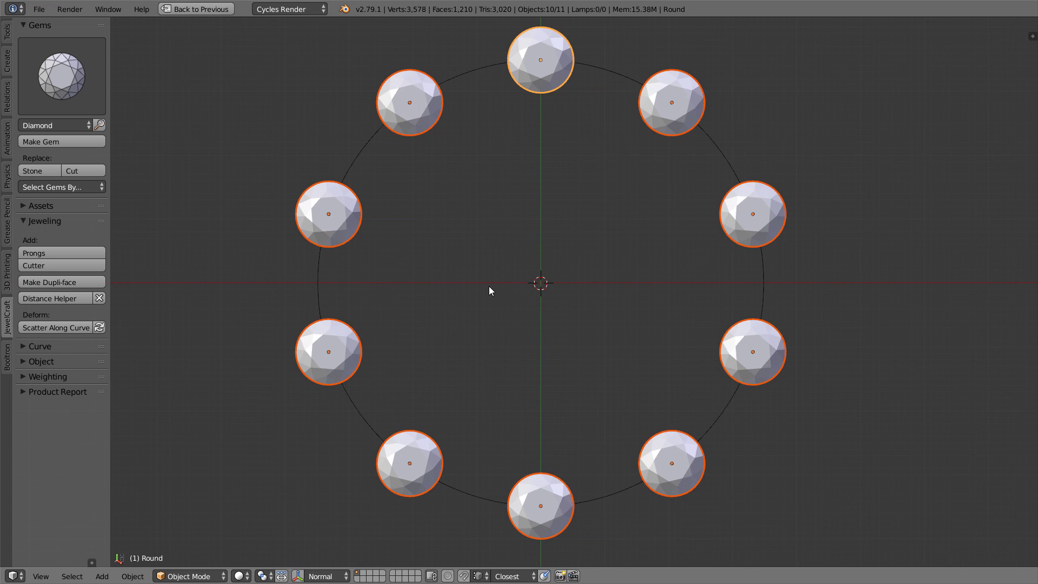
{"action": "scroll", "coordinate": [552, 310], "scroll_direction": "up", "scroll_amount": 1}
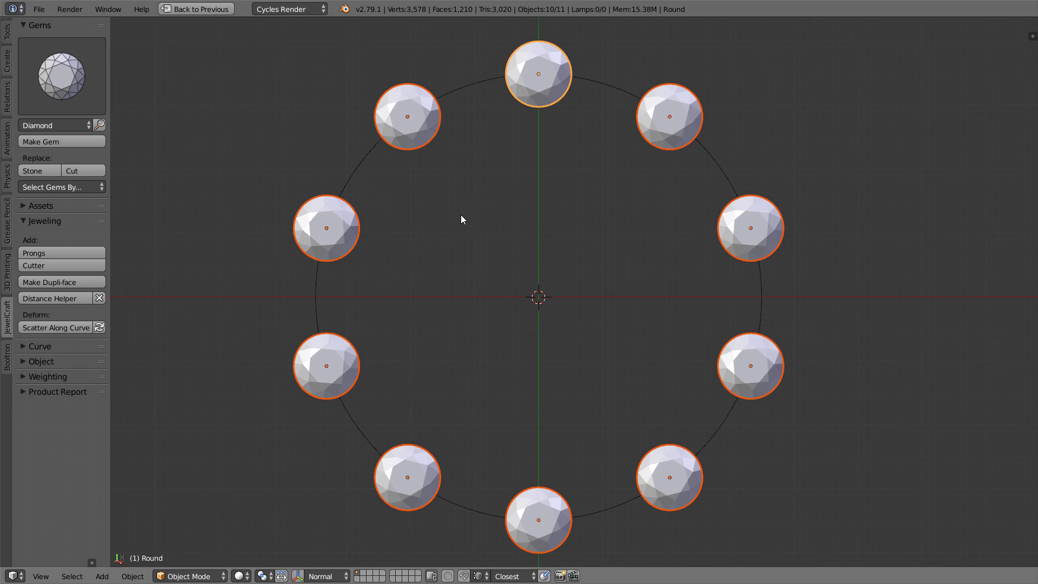
Set the number of gems scattered along the circle to 15.
{"action": "key", "text": "F6"}
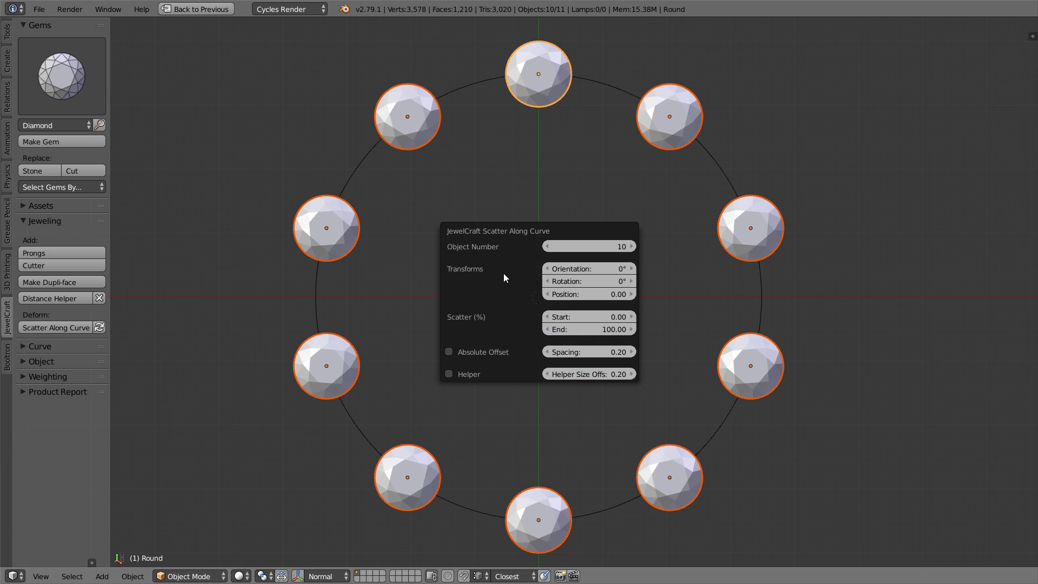
{"action": "left_click", "coordinate": [632, 247]}
{"action": "left_click", "coordinate": [632, 247]}
{"action": "left_click", "coordinate": [632, 246]}
{"action": "left_click", "coordinate": [632, 246]}
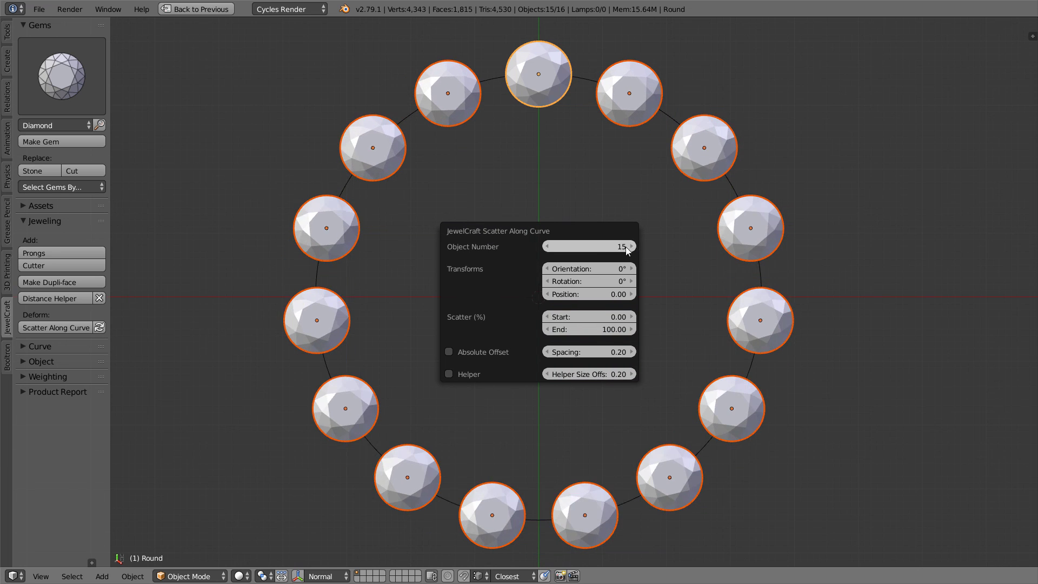
Reduce the number of gems scattered along the circle to 10.
{"action": "left_click", "coordinate": [547, 246]}
{"action": "left_click", "coordinate": [547, 246]}
{"action": "left_click", "coordinate": [547, 246]}
{"action": "left_click", "coordinate": [547, 246]}
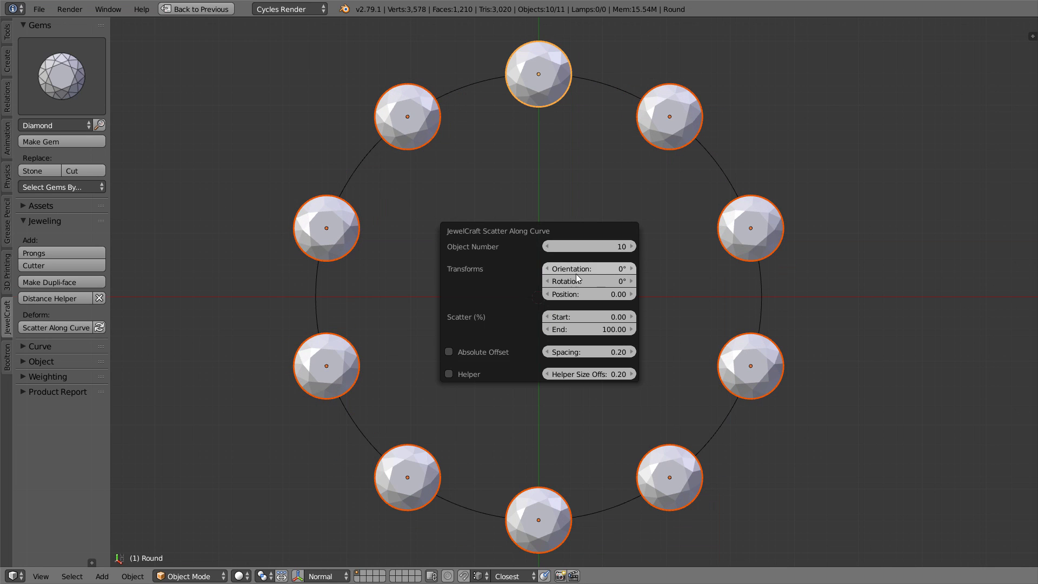
Try out the rotation and position transforms on the scattered gems, and reset both to 0.
{"action": "mouse_move", "coordinate": [578, 270]}
{"action": "left_mouse_down"}
{"action": "mouse_move", "coordinate": [587, 269]}
{"action": "mouse_move", "coordinate": [481, 269]}
{"action": "mouse_move", "coordinate": [579, 276]}
{"action": "mouse_move", "coordinate": [546, 283]}
{"action": "mouse_move", "coordinate": [589, 284]}
{"action": "mouse_move", "coordinate": [569, 284]}
{"action": "mouse_move", "coordinate": [600, 296]}
{"action": "mouse_move", "coordinate": [571, 284]}
{"action": "left_mouse_up"}
{"action": "key", "text": "BackSpace"}
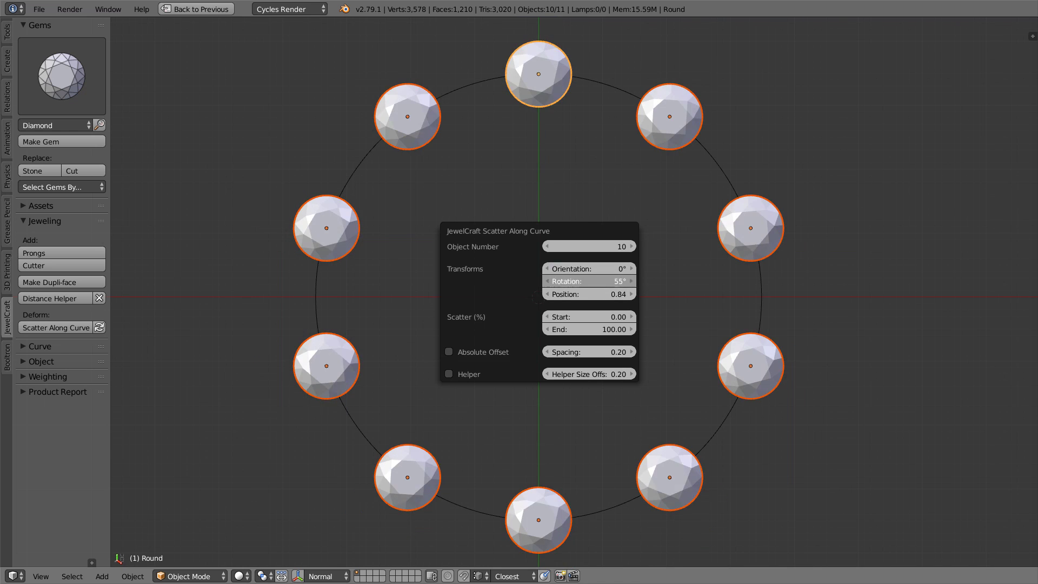
{"action": "key", "text": "BackSpace"}
{"action": "left_click", "coordinate": [578, 292]}
{"action": "type", "text": "0"}
{"action": "key", "text": "Return"}
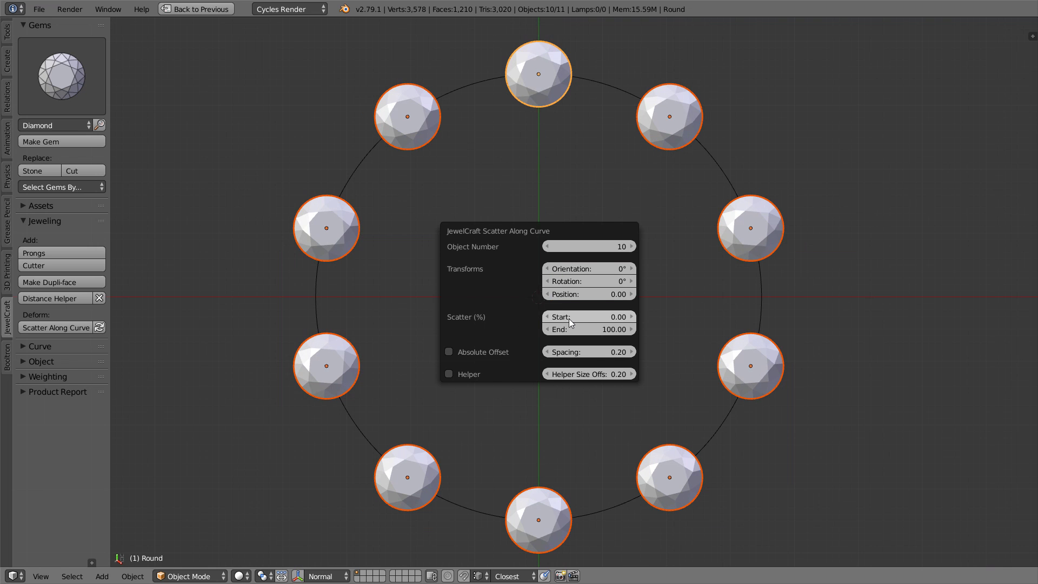
Limit the scatter range along the circle to a start of 25% and an end of 75%.
{"action": "mouse_move", "coordinate": [581, 319]}
{"action": "left_mouse_down"}
{"action": "mouse_move", "coordinate": [605, 319]}
{"action": "mouse_move", "coordinate": [516, 330]}
{"action": "mouse_move", "coordinate": [589, 331]}
{"action": "left_mouse_up"}
{"action": "left_click", "coordinate": [589, 331]}
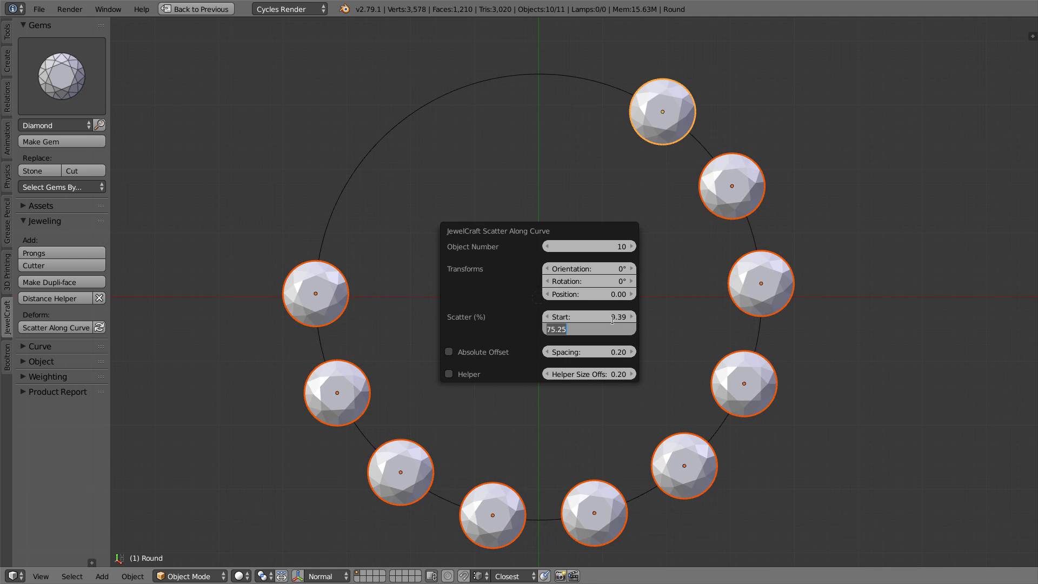
{"action": "type", "text": "75"}
{"action": "key", "text": "Return"}
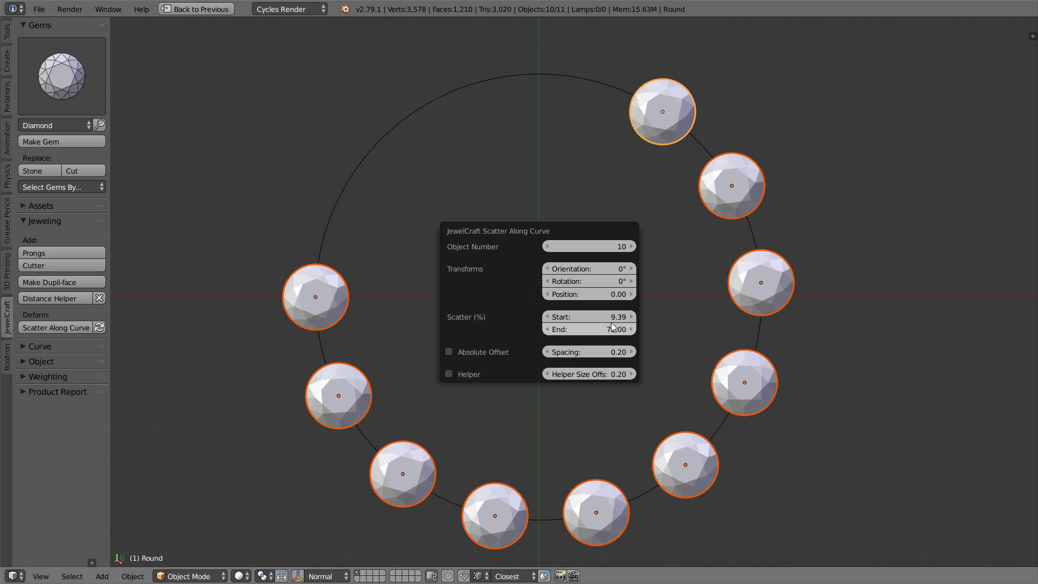
{"action": "left_click", "coordinate": [605, 318]}
{"action": "type", "text": "25"}
{"action": "key", "text": "Return"}
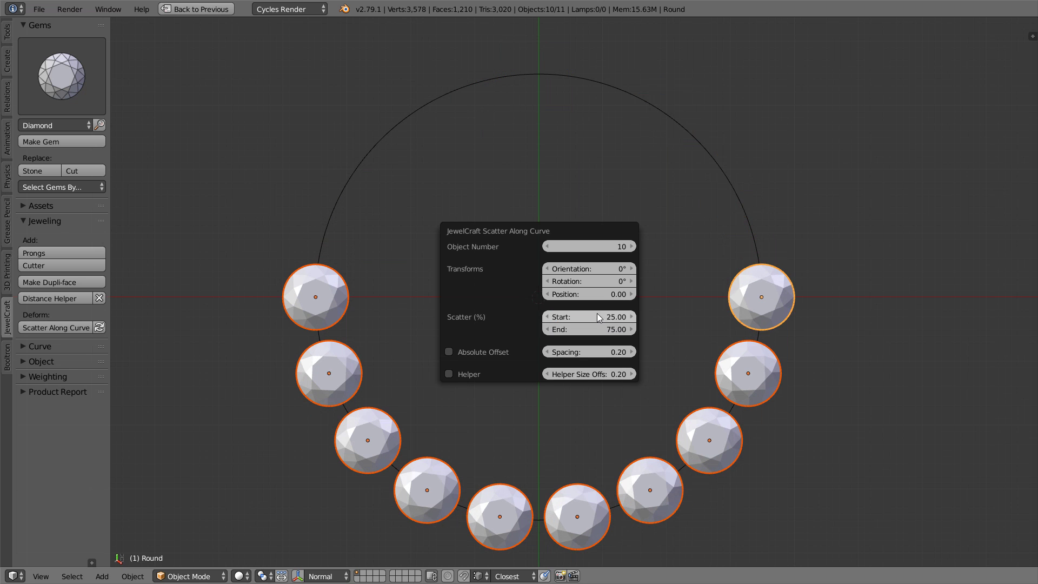
Slide the scatter start along the circle, and restore the full range with start 0% and end 100%.
{"action": "mouse_move", "coordinate": [597, 317]}
{"action": "left_mouse_down"}
{"action": "mouse_move", "coordinate": [597, 330]}
{"action": "mouse_move", "coordinate": [666, 330]}
{"action": "mouse_move", "coordinate": [438, 330]}
{"action": "mouse_move", "coordinate": [673, 330]}
{"action": "mouse_move", "coordinate": [589, 330]}
{"action": "mouse_move", "coordinate": [588, 319]}
{"action": "left_mouse_up"}
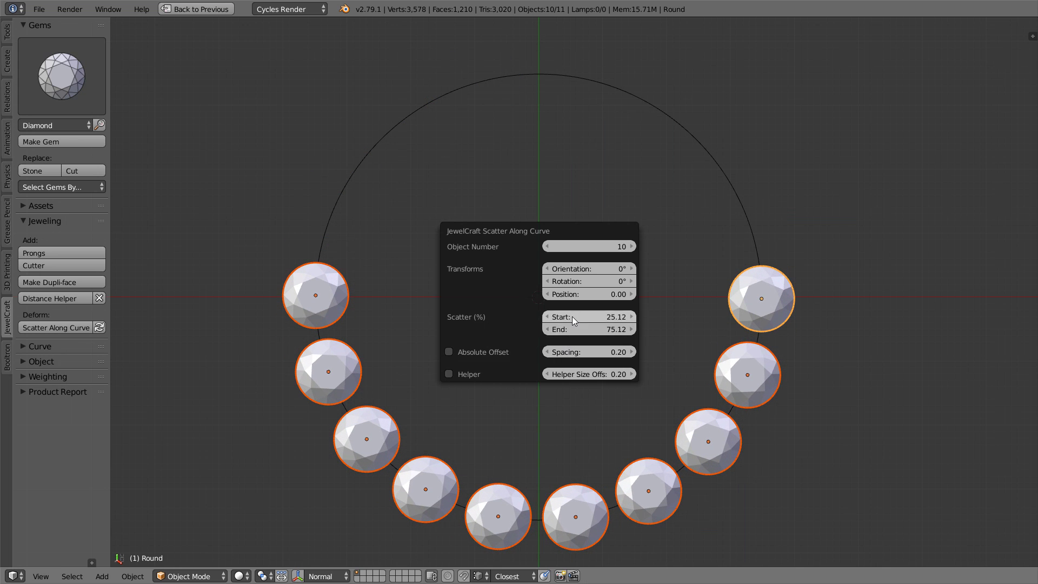
{"action": "left_click_drag", "start_coordinate": [572, 315], "coordinate": [591, 317]}
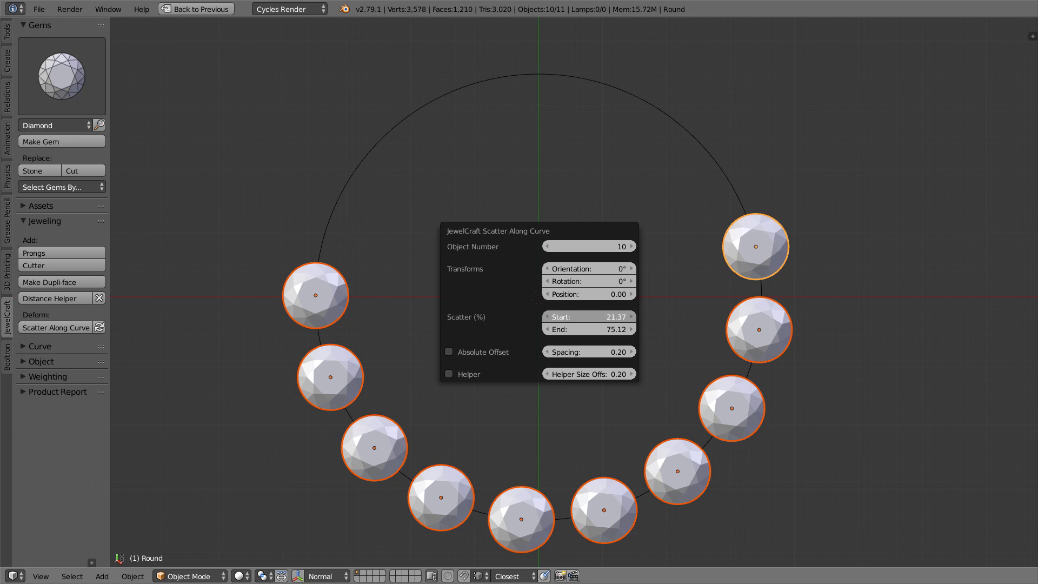
{"action": "left_click", "coordinate": [591, 317]}
{"action": "type", "text": "0"}
{"action": "key", "text": "Return"}
{"action": "left_click", "coordinate": [589, 329]}
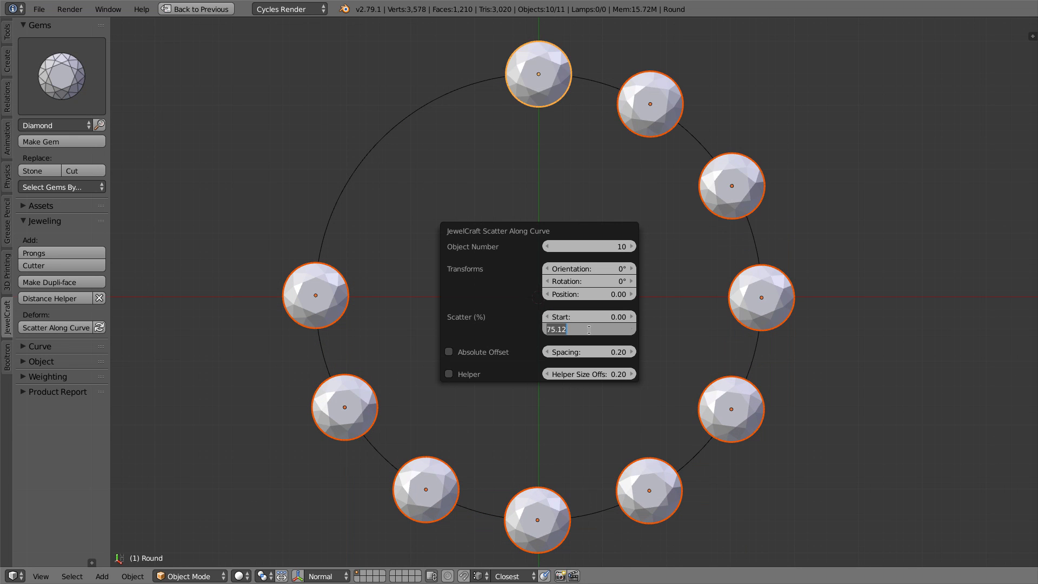
{"action": "type", "text": "100"}
{"action": "key", "text": "Return"}
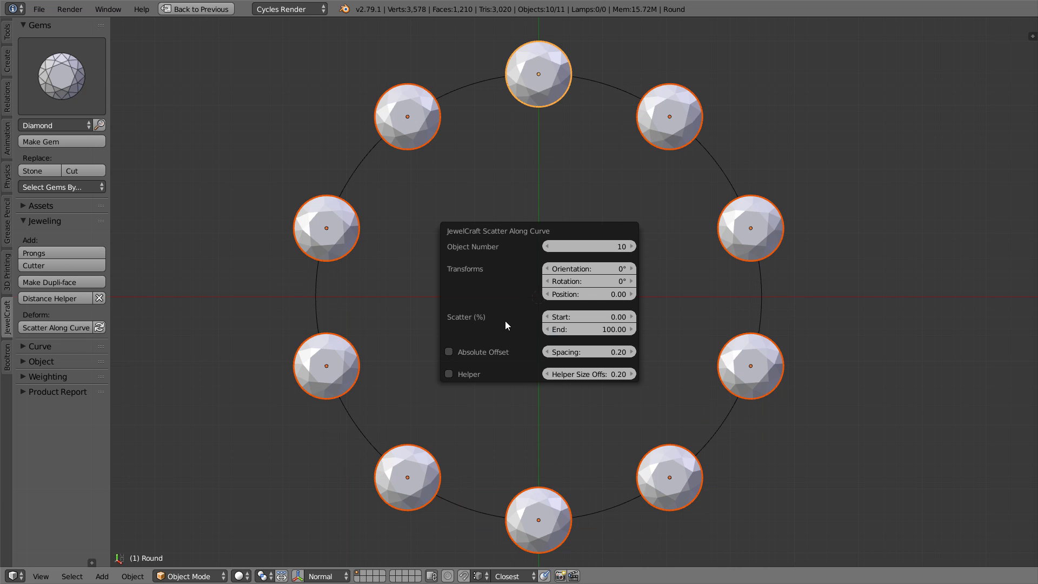
Enable Absolute Offset for the scattered gems and set their spacing to 0.4.
{"action": "left_click", "coordinate": [486, 351]}
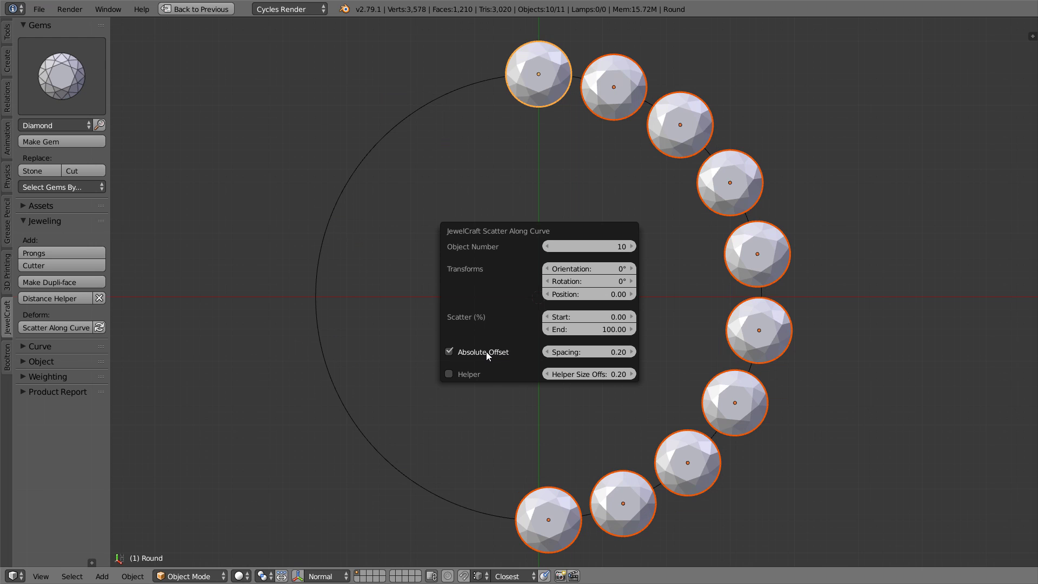
{"action": "left_click", "coordinate": [595, 353]}
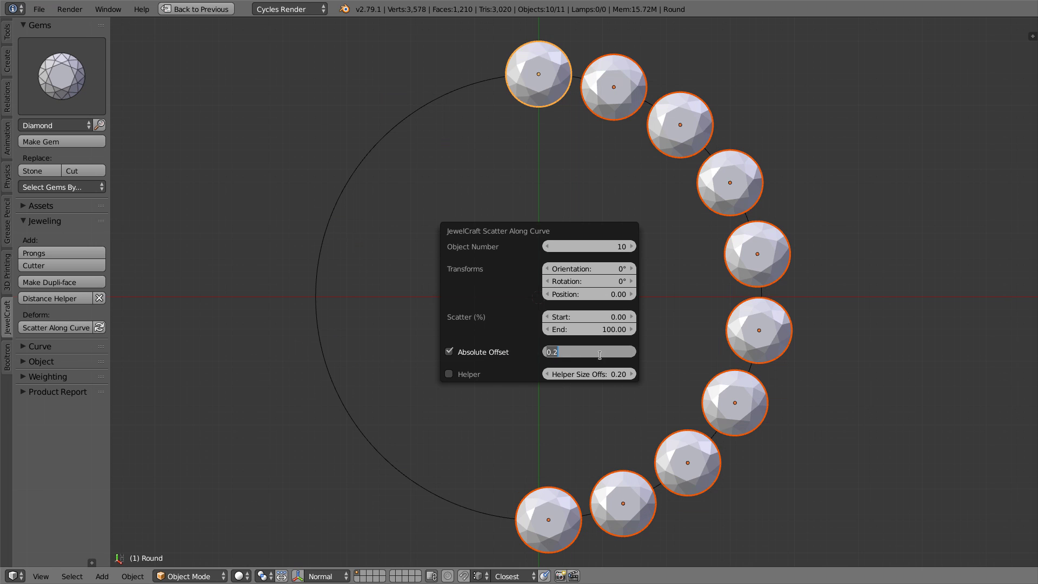
{"action": "type", "text": "0"}
{"action": "key", "text": "Return"}
{"action": "left_click", "coordinate": [597, 350]}
{"action": "type", "text": "0.4"}
{"action": "key", "text": "Return"}
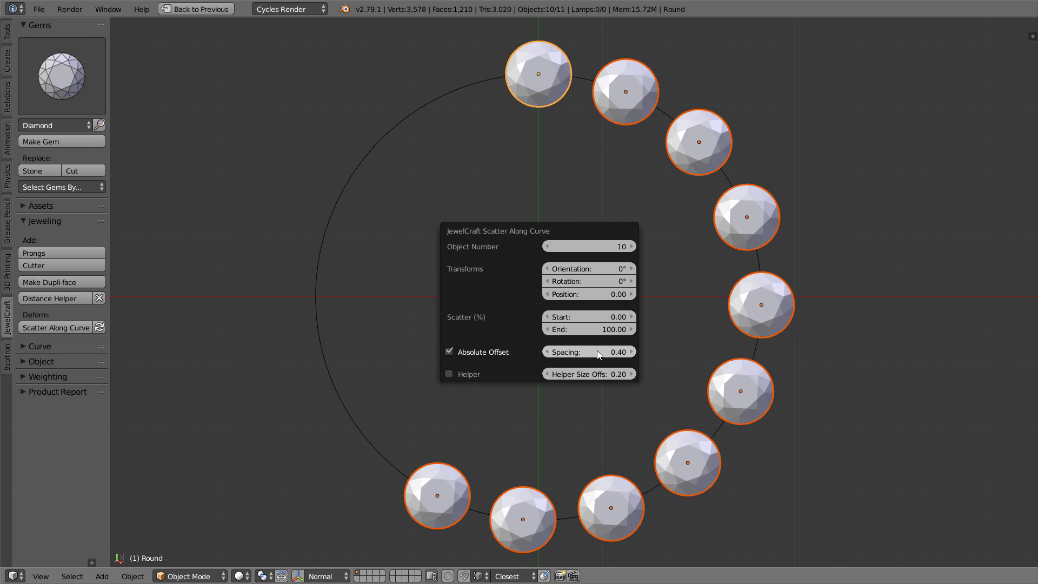
Try changing the scatter start and end with Absolute Offset enabled, and put the end back to 100%.
{"action": "left_click_drag", "start_coordinate": [582, 329], "coordinate": [582, 329]}
{"action": "left_click", "coordinate": [583, 329]}
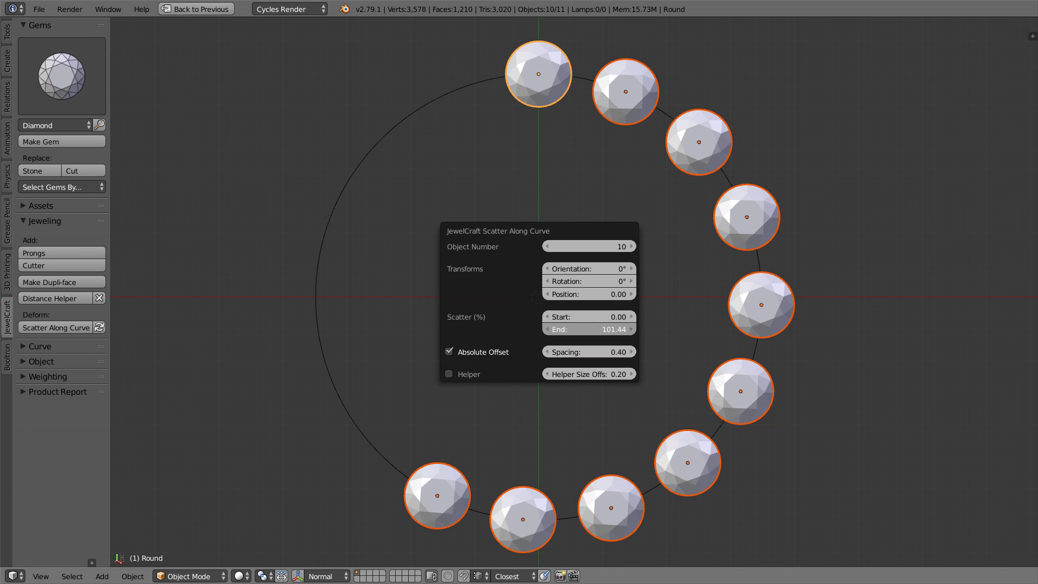
{"action": "type", "text": "100"}
{"action": "key", "text": "Return"}
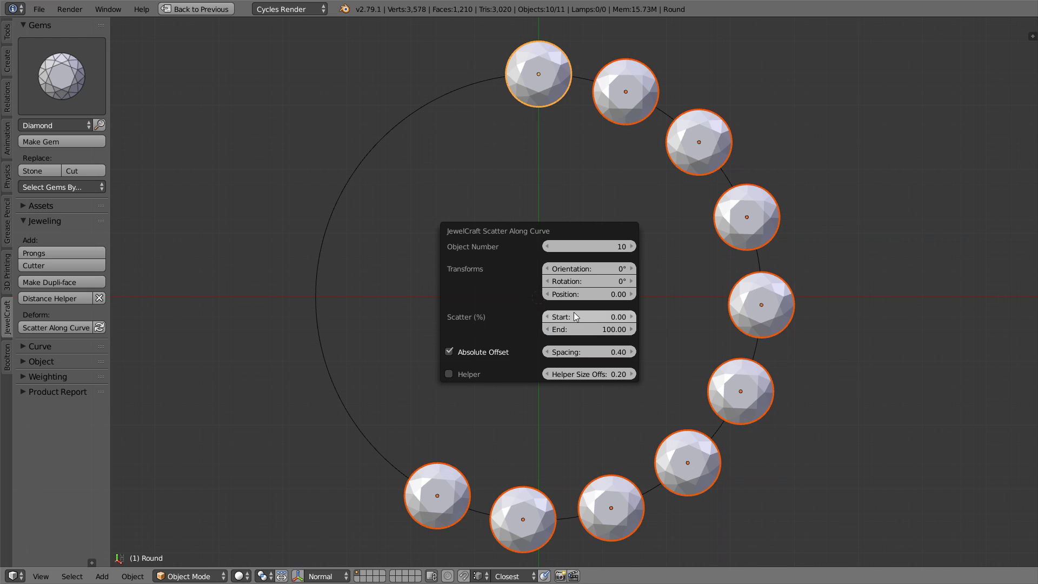
{"action": "mouse_move", "coordinate": [573, 316]}
{"action": "left_mouse_down"}
{"action": "mouse_move", "coordinate": [593, 316]}
{"action": "mouse_move", "coordinate": [566, 315]}
{"action": "mouse_move", "coordinate": [576, 318]}
{"action": "left_mouse_up"}
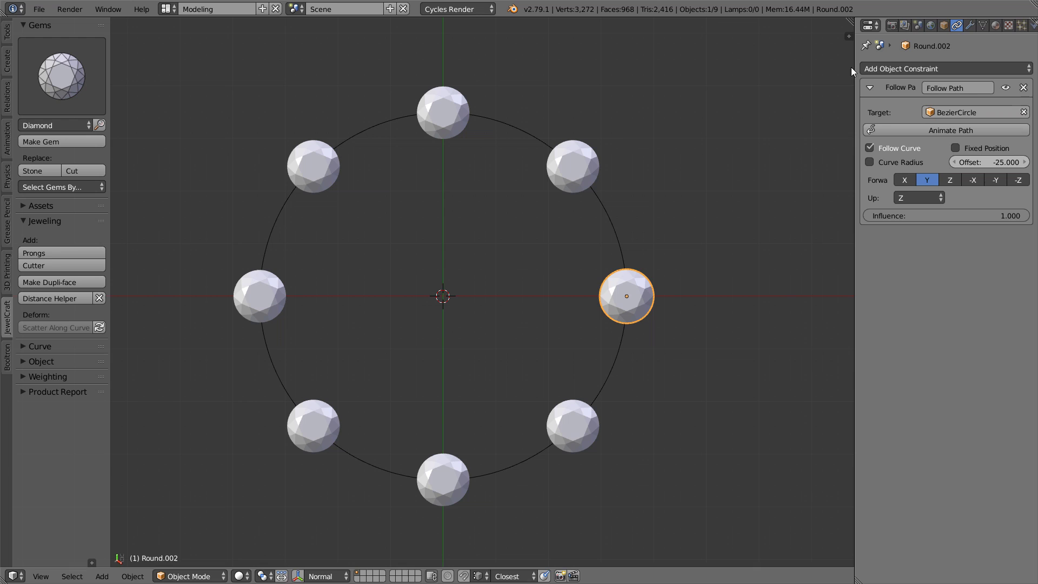
Shift the top gem along the circle with its Follow Path offset, and set the offset back to 0.
{"action": "right_click", "coordinate": [446, 133]}
{"action": "left_click_drag", "start_coordinate": [978, 164], "coordinate": [982, 164]}
{"action": "left_click", "coordinate": [979, 162]}
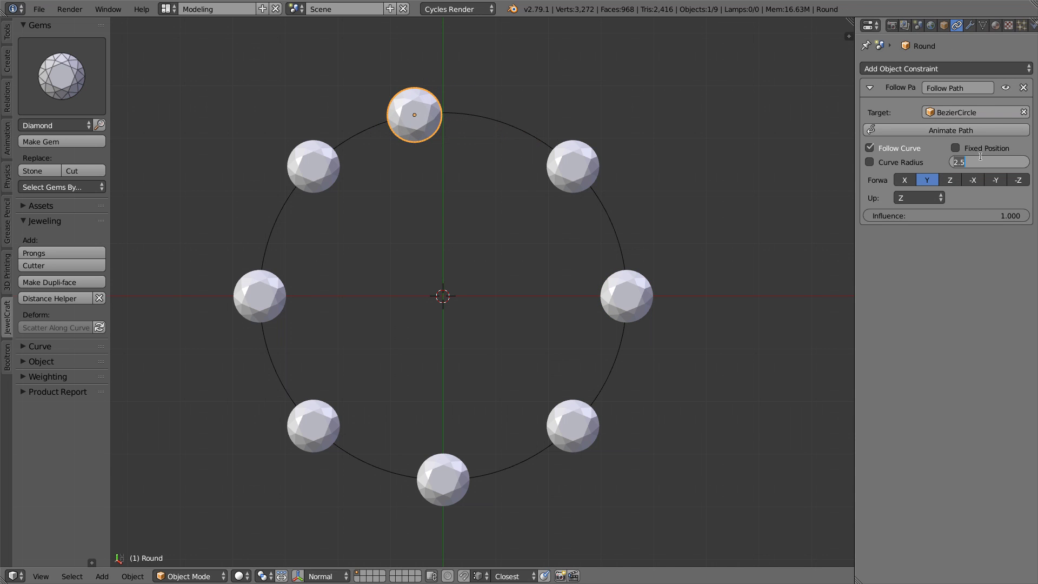
{"action": "type", "text": "0"}
{"action": "key", "text": "Return"}
Shift the gem on the circle's right side with its Follow Path offset, and set the offset back to -25.
{"action": "right_click", "coordinate": [630, 297]}
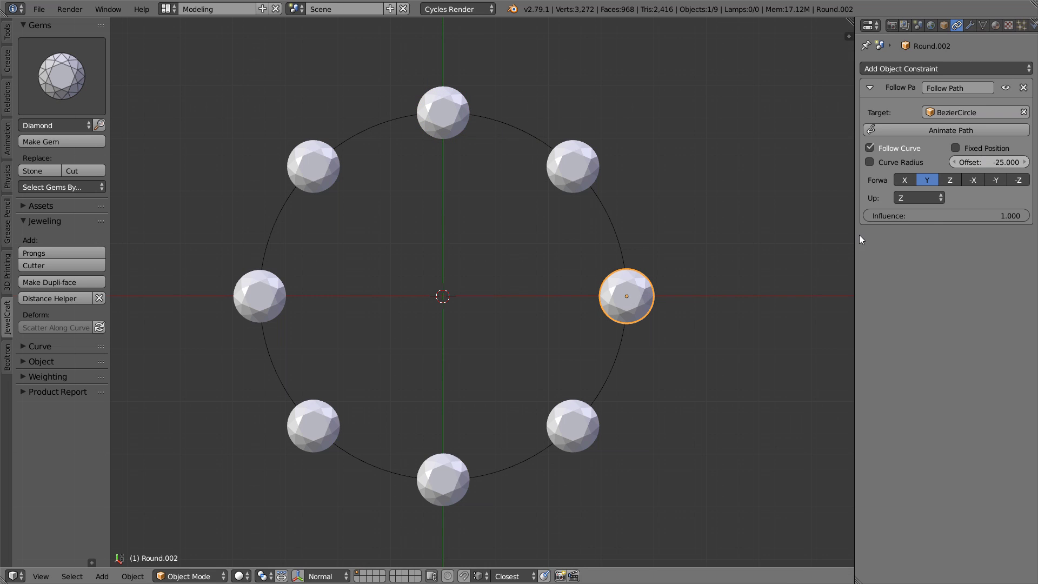
{"action": "left_click_drag", "start_coordinate": [995, 162], "coordinate": [990, 160]}
{"action": "left_click", "coordinate": [990, 158]}
{"action": "type", "text": "-25"}
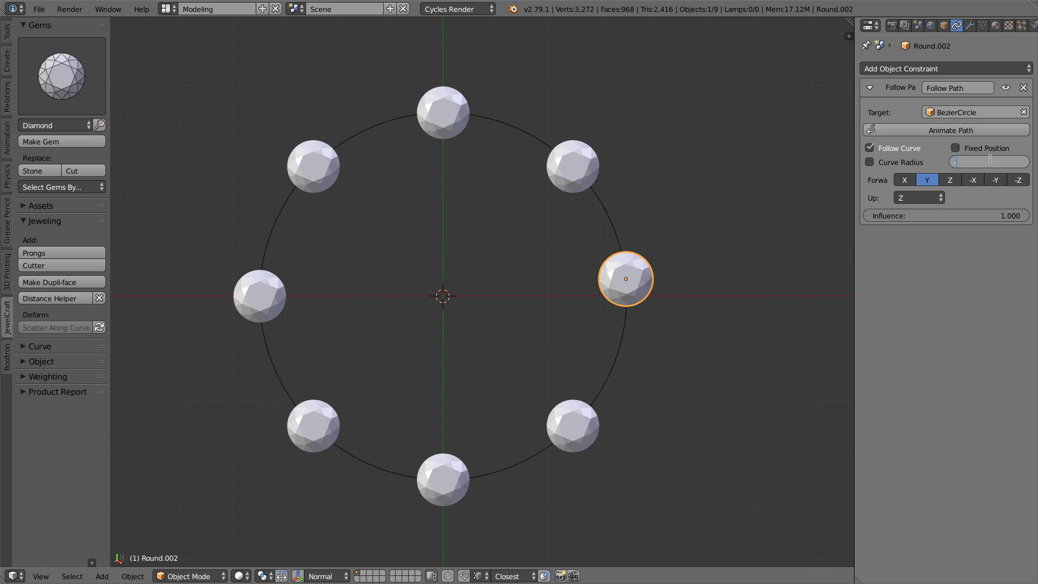
{"action": "key", "text": "Return"}
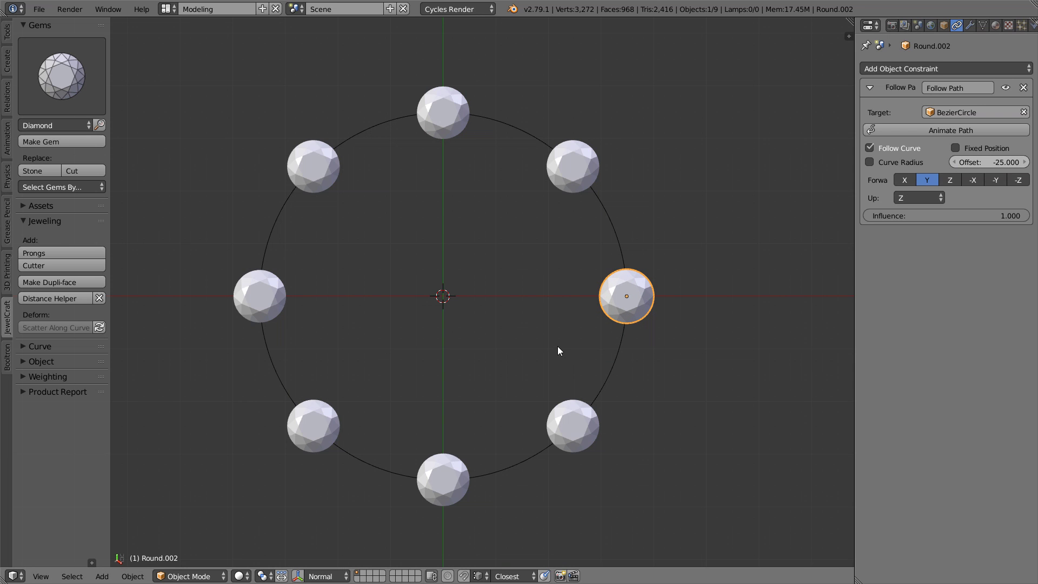
Shift both diagonal gem pairs by their Follow Path offsets, to about -55.4 for the lower-left gem and -94.4 for the upper-left gem.
{"action": "right_click", "coordinate": [333, 423]}
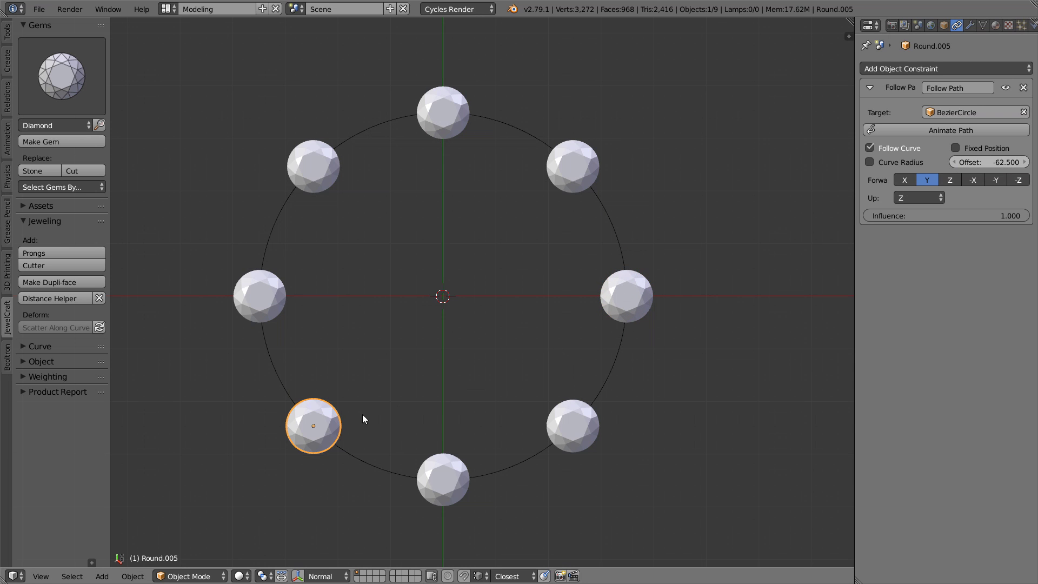
{"action": "right_click", "coordinate": [569, 168], "text": "shift"}
{"action": "mouse_move", "coordinate": [994, 165]}
{"action": "left_mouse_down"}
{"action": "mouse_move", "coordinate": [979, 165]}
{"action": "mouse_move", "coordinate": [1027, 165]}
{"action": "mouse_move", "coordinate": [968, 162]}
{"action": "mouse_move", "coordinate": [990, 163]}
{"action": "left_mouse_up"}
{"action": "right_click", "coordinate": [557, 413]}
{"action": "right_click", "coordinate": [318, 172], "text": "shift"}
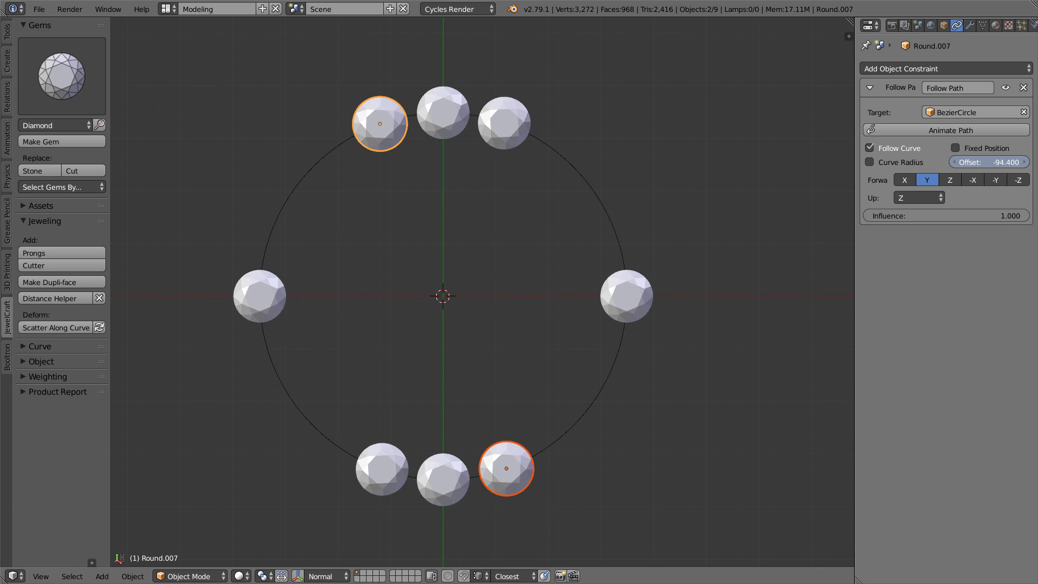
Shift the gems on the circle's left and right sides together, bringing the right one's Follow Path offset to about -29.9.
{"action": "right_click", "coordinate": [280, 290]}
{"action": "right_click", "coordinate": [650, 296], "text": "shift"}
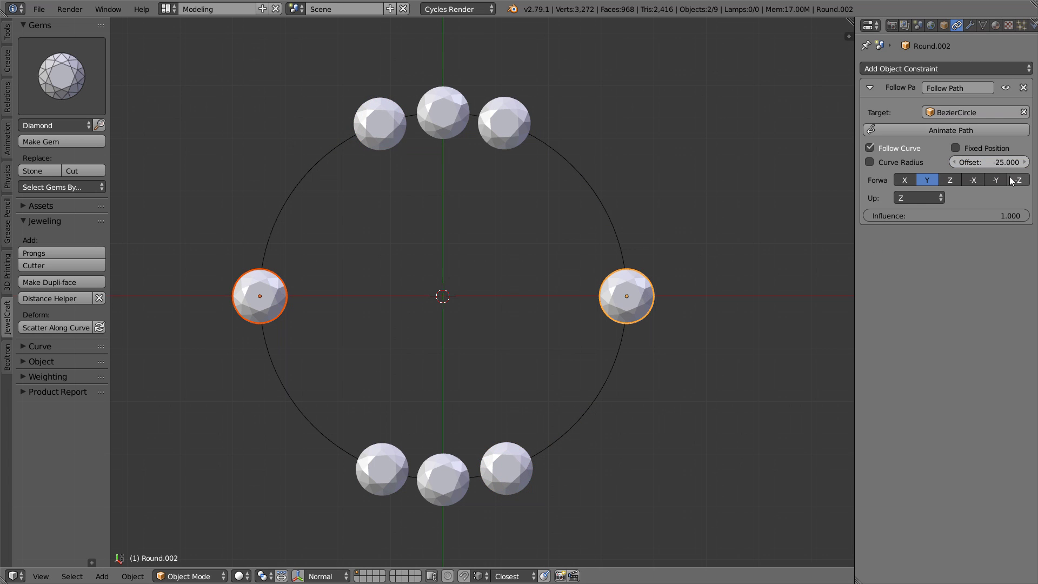
{"action": "mouse_move", "coordinate": [989, 162]}
{"action": "left_mouse_down", "text": "alt"}
{"action": "mouse_move", "coordinate": [1017, 162]}
{"action": "mouse_move", "coordinate": [989, 162]}
{"action": "left_mouse_up", "text": "alt"}
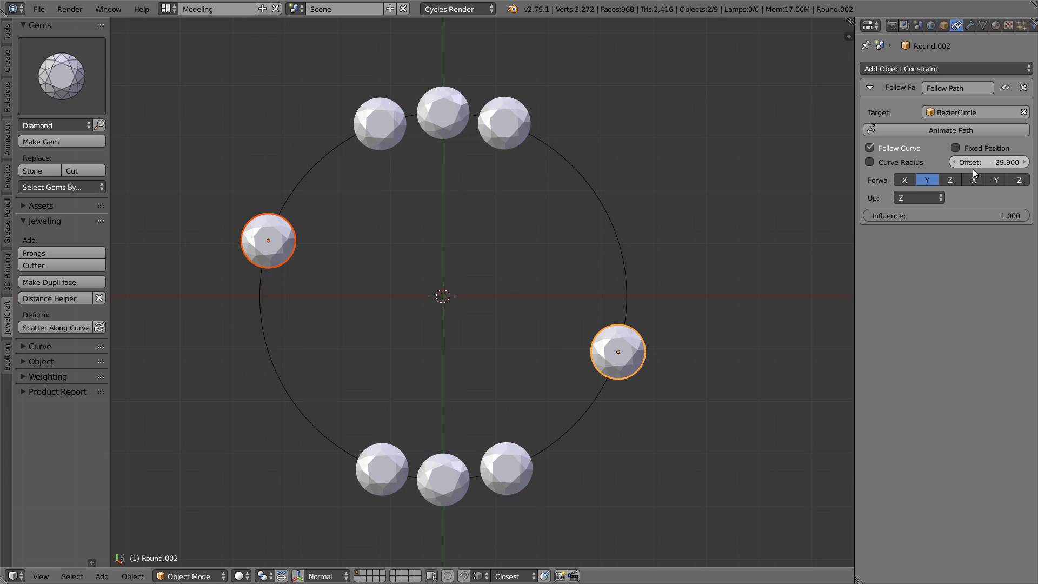
Select all eight gems and shift them together along the circle, bringing the upper-left gem's offset to about -87.7.
{"action": "right_click", "coordinate": [403, 472], "text": "shift"}
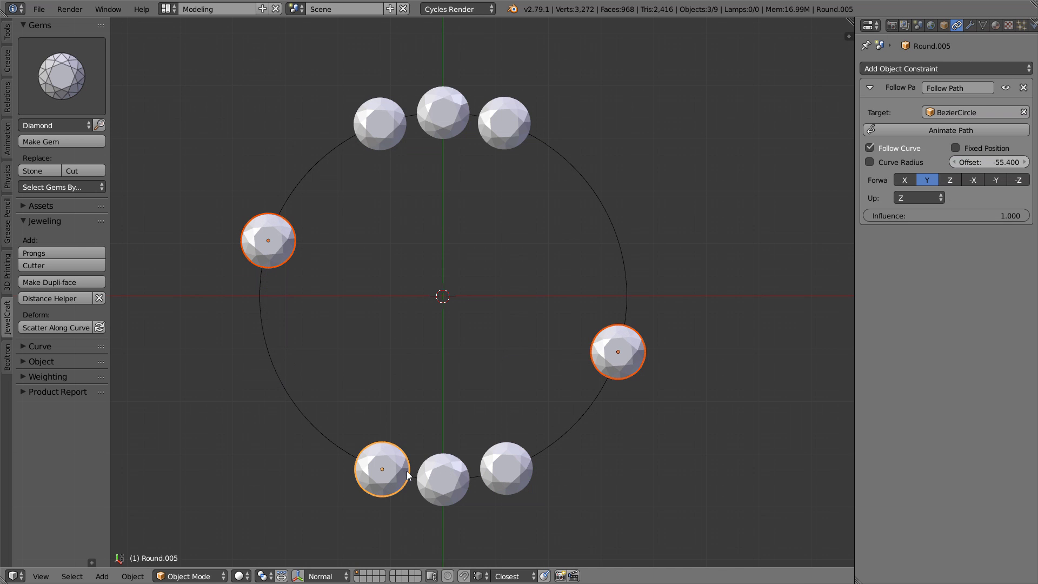
{"action": "right_click", "coordinate": [443, 479], "text": "shift"}
{"action": "right_click", "coordinate": [508, 466], "text": "shift"}
{"action": "right_click", "coordinate": [505, 127], "text": "shift"}
{"action": "right_click", "coordinate": [450, 132], "text": "shift"}
{"action": "right_click", "coordinate": [380, 123], "text": "shift"}
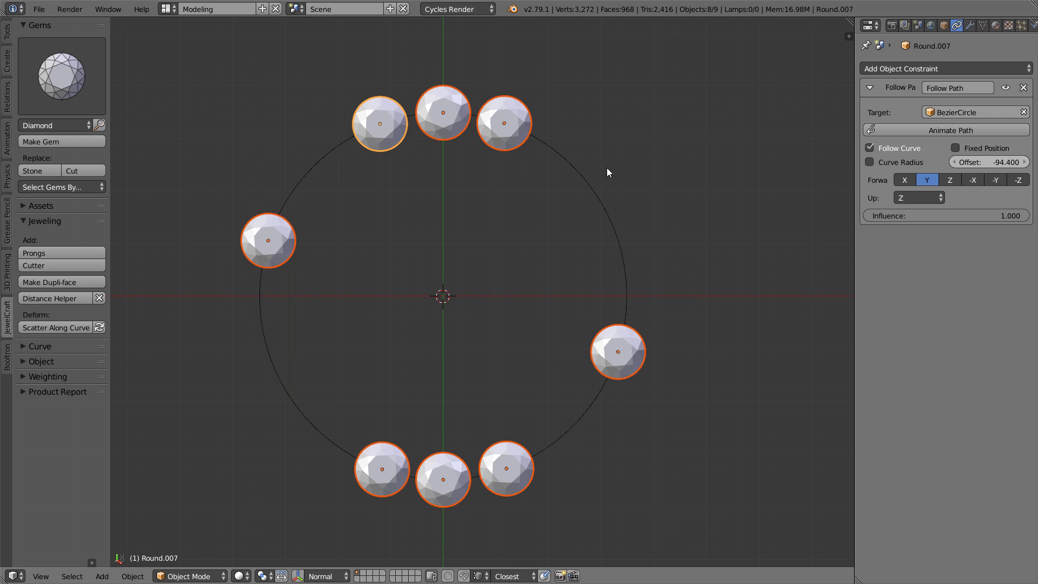
{"action": "mouse_move", "coordinate": [995, 162]}
{"action": "left_mouse_down", "text": "alt"}
{"action": "mouse_move", "coordinate": [968, 162]}
{"action": "mouse_move", "coordinate": [984, 162]}
{"action": "left_mouse_up", "text": "alt"}
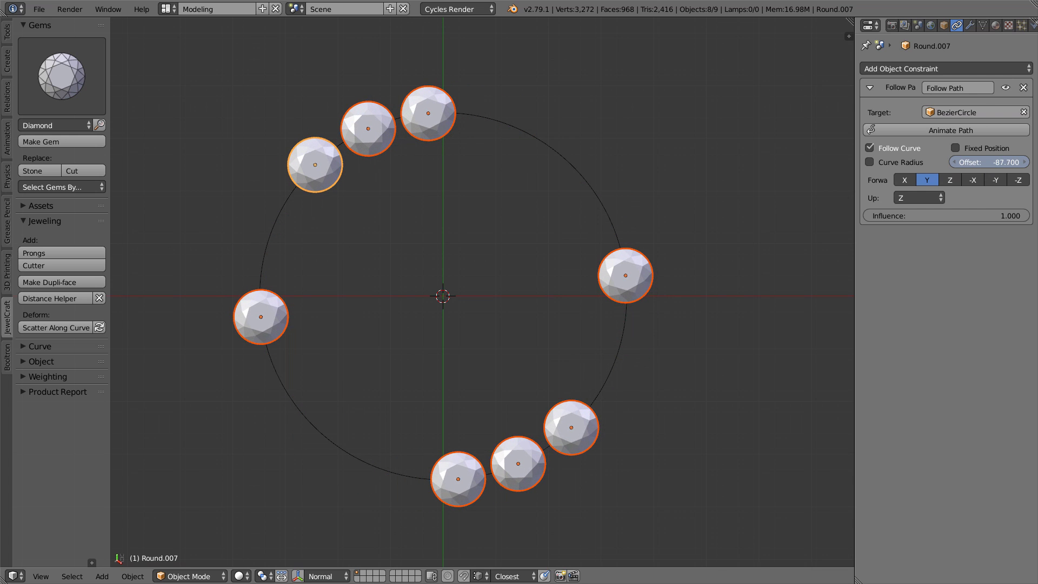
Redistribute the selected gems evenly along the circle.
{"action": "left_click", "coordinate": [100, 328]}
{"action": "key", "text": "F6"}
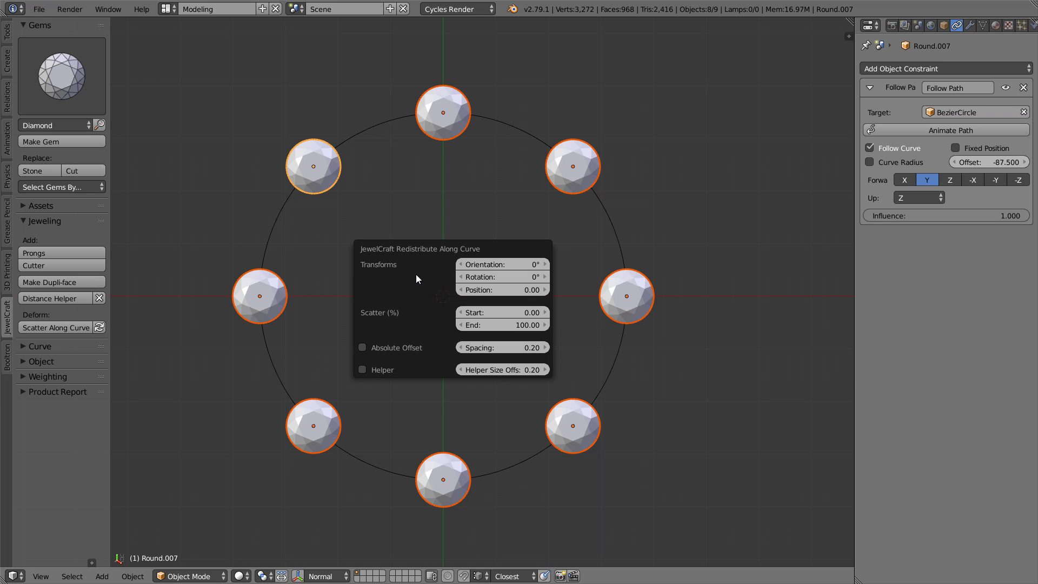
{"action": "left_click", "coordinate": [447, 347]}
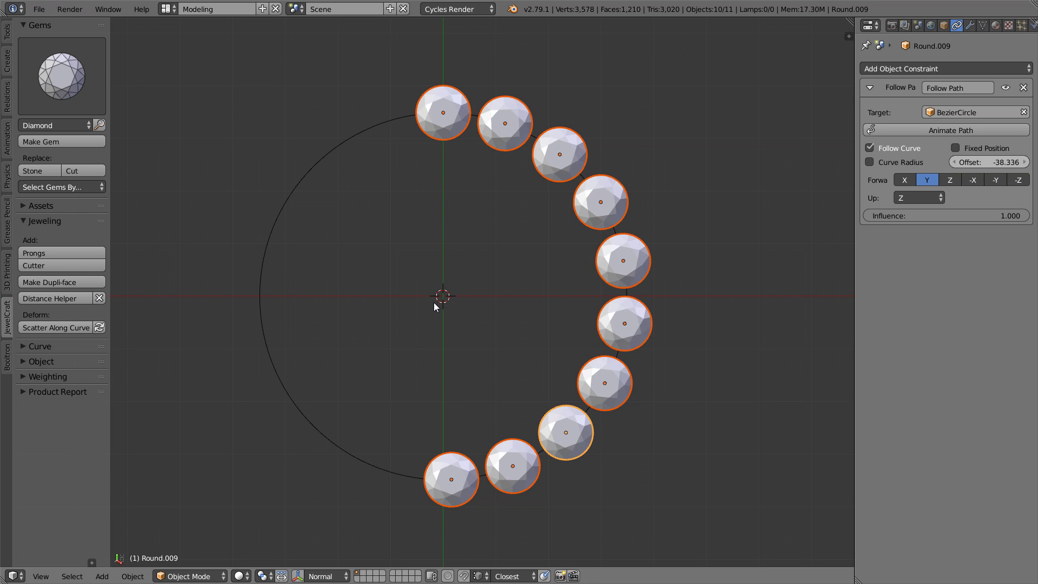
Open the Bezier circle by deleting the segment between its left and top control points.
{"action": "left_click", "coordinate": [260, 264]}
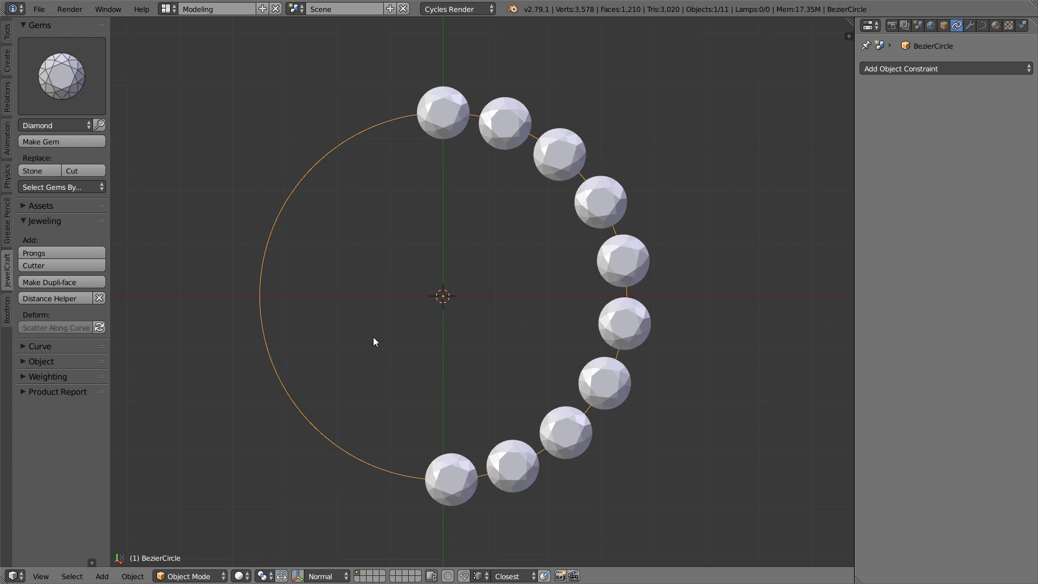
{"action": "scroll", "coordinate": [372, 340], "scroll_direction": "down", "scroll_amount": 4}
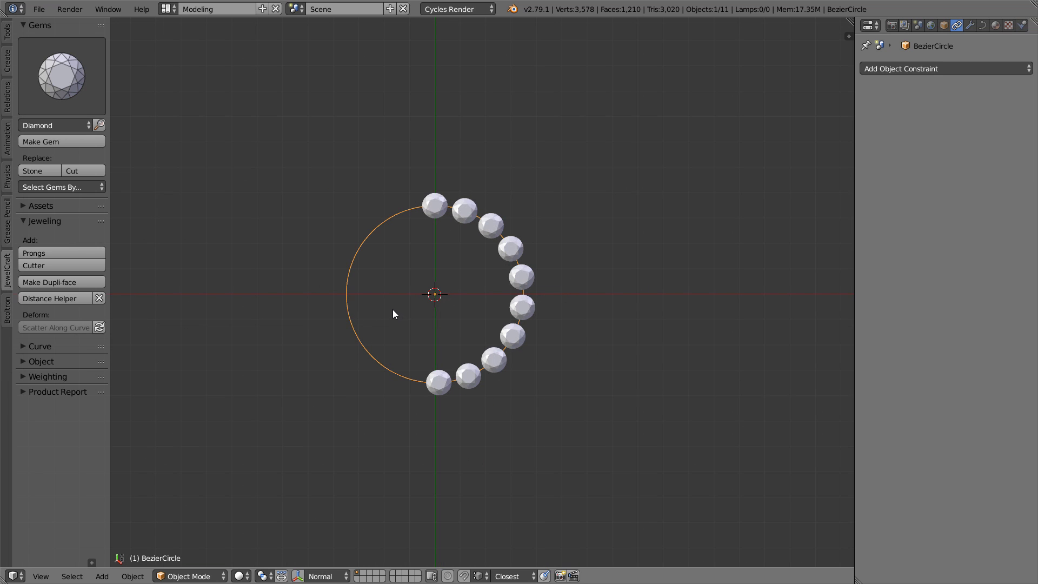
{"action": "key", "text": "Tab"}
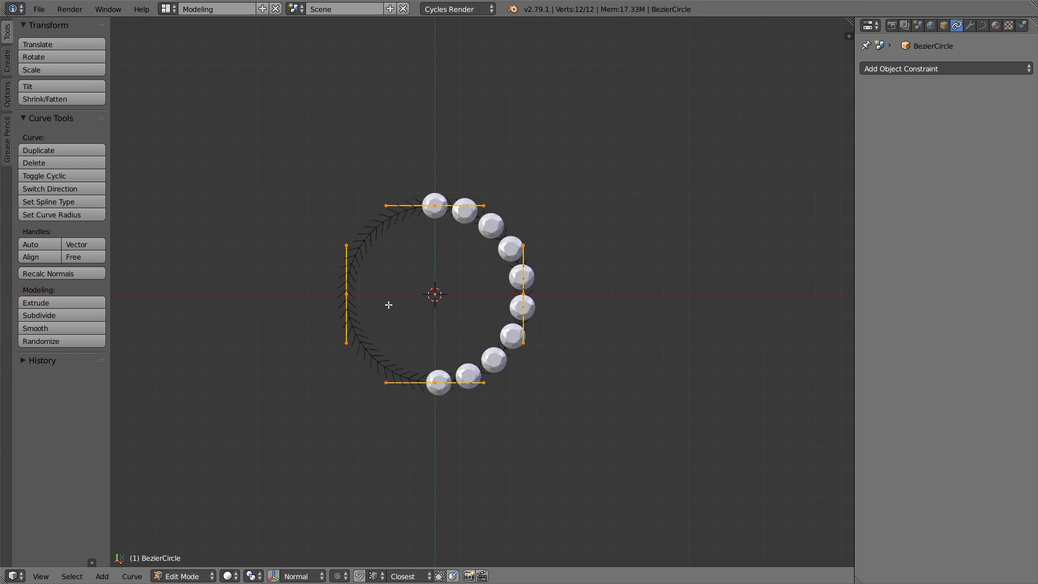
{"action": "right_click", "coordinate": [352, 295]}
{"action": "right_click", "coordinate": [430, 213], "text": "shift"}
{"action": "key", "text": "x"}
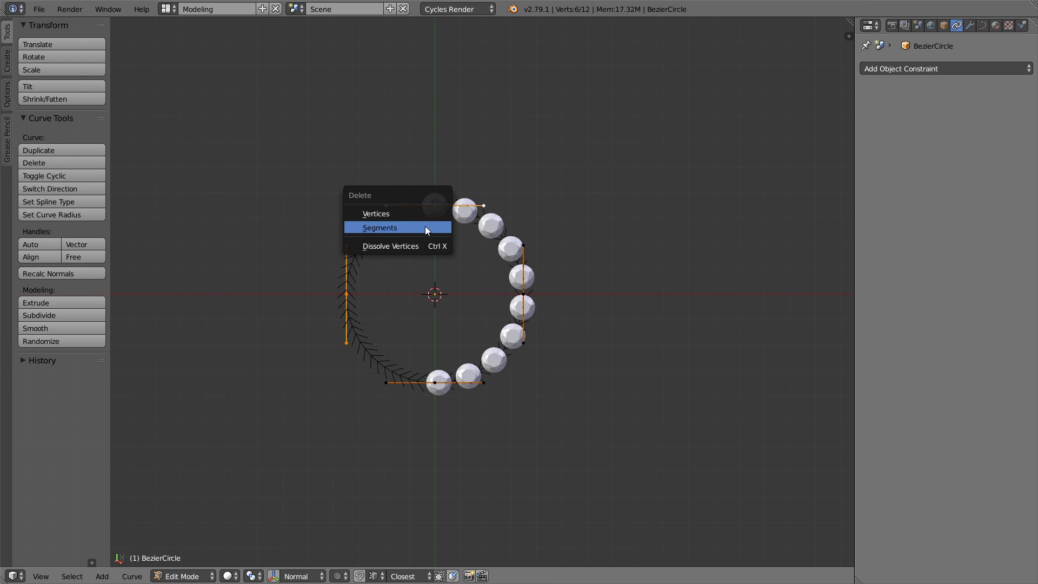
{"action": "left_click", "coordinate": [425, 226]}
Move the open curve's left end point outward and extend the curve from it with two extruded control points.
{"action": "right_click", "coordinate": [349, 286]}
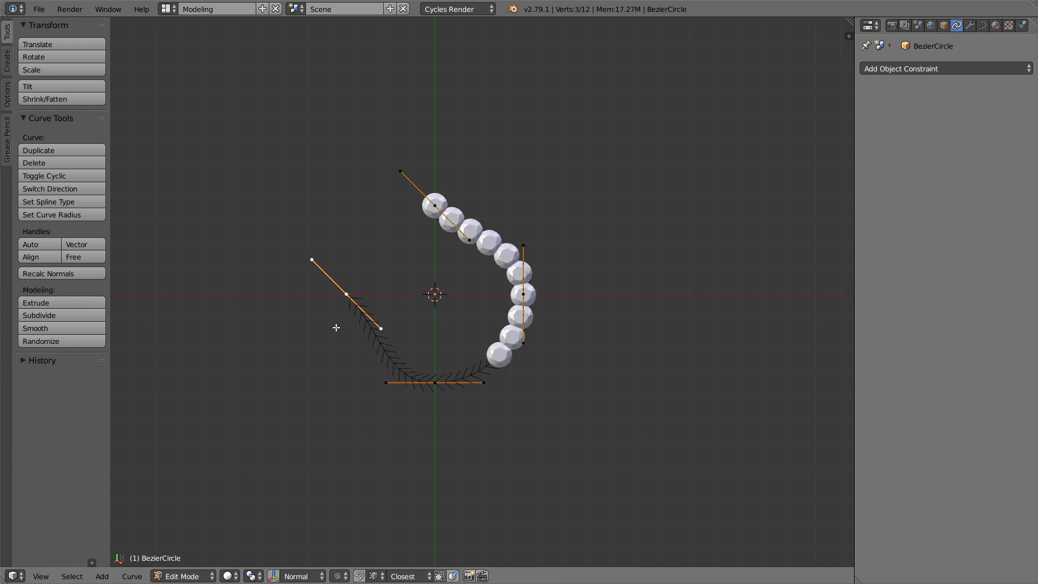
{"action": "key", "text": "g"}
{"action": "left_click", "coordinate": [205, 341]}
{"action": "middle_click_drag", "start_coordinate": [269, 357], "coordinate": [354, 300], "text": "shift"}
{"action": "key", "text": "e"}
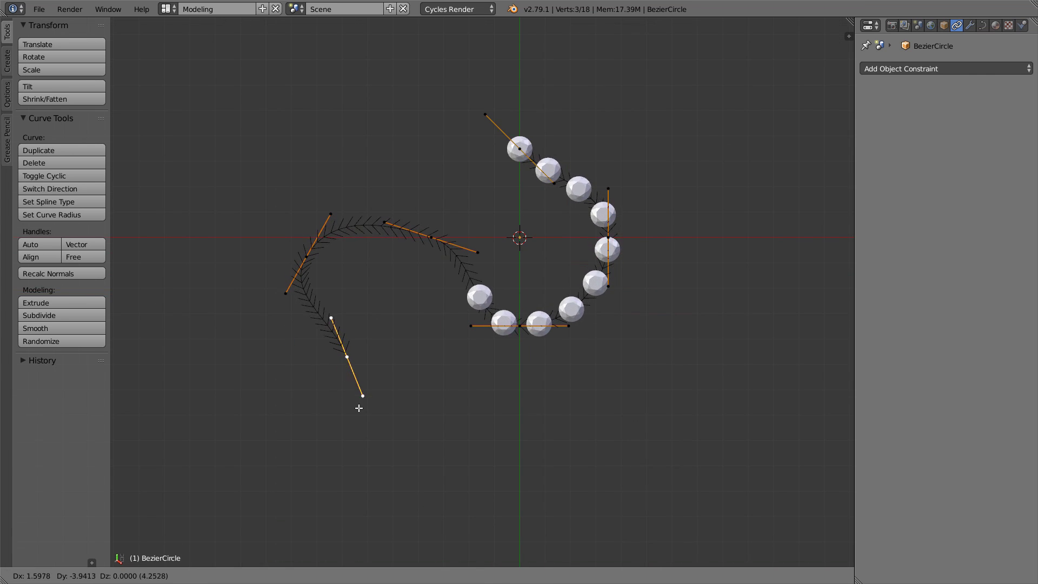
{"action": "left_click", "coordinate": [369, 426]}
{"action": "key", "text": "Tab"}
Raise the control point between the gem row and the newly extruded points along the Z axis.
{"action": "middle_click_drag", "start_coordinate": [458, 394], "coordinate": [449, 241]}
{"action": "key", "text": "Tab"}
{"action": "right_click", "coordinate": [447, 241]}
{"action": "key", "text": "g"}
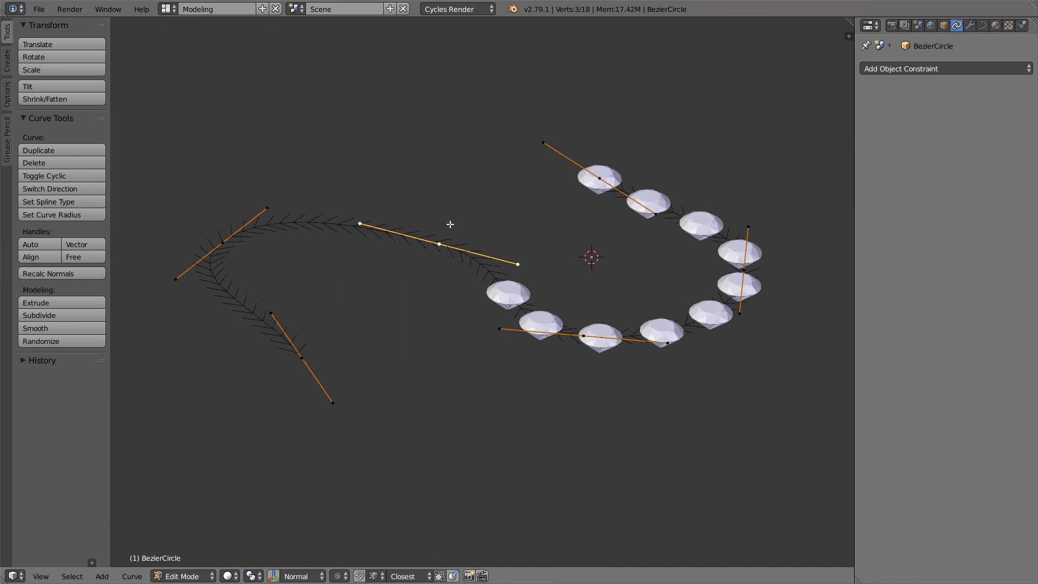
{"action": "key", "text": "z"}
{"action": "left_click", "coordinate": [456, 108]}
Lower the control point at the curve's gem-covered end along the Z axis.
{"action": "right_click", "coordinate": [595, 182]}
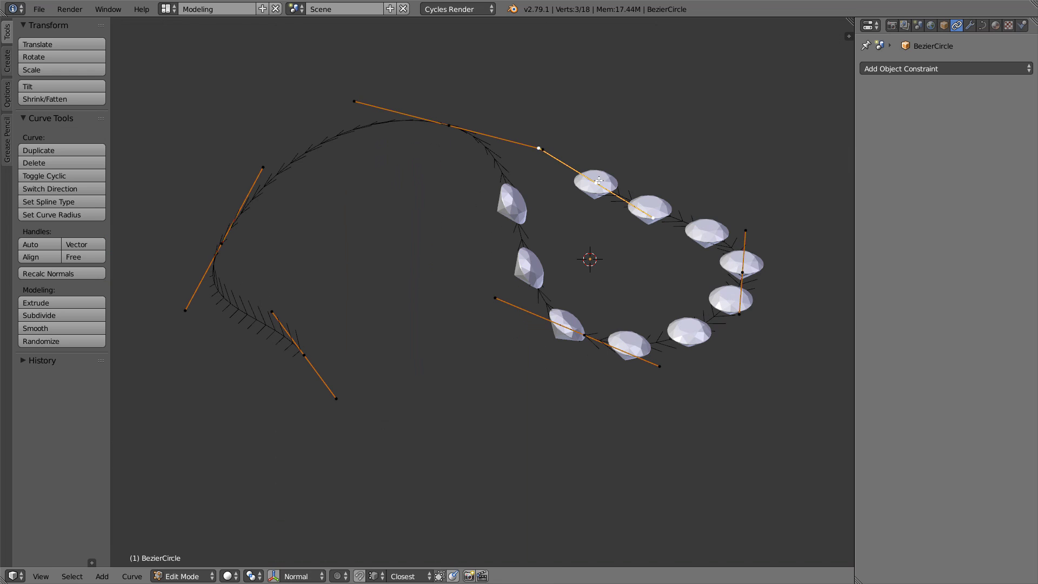
{"action": "key", "text": "g"}
{"action": "key", "text": "z"}
{"action": "left_click", "coordinate": [592, 254]}
Raise the control point at the curve's outer bend along the Z axis and finish editing the curve.
{"action": "middle_click_drag", "start_coordinate": [592, 254], "coordinate": [440, 335]}
{"action": "key", "text": "g"}
{"action": "key", "text": "z"}
{"action": "left_click", "coordinate": [346, 216]}
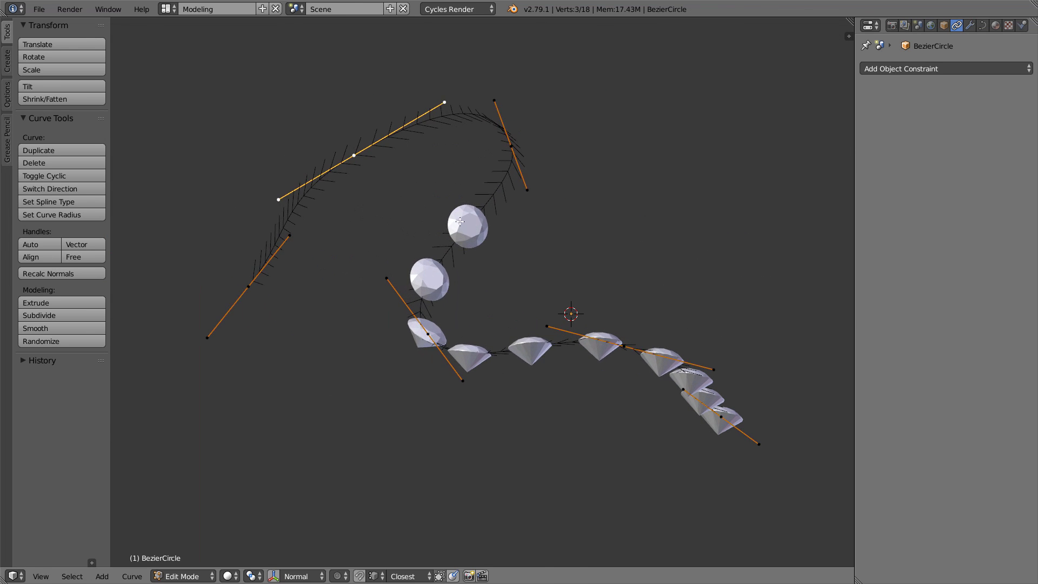
{"action": "middle_click_drag", "start_coordinate": [346, 216], "coordinate": [545, 423]}
{"action": "key", "text": "Tab"}
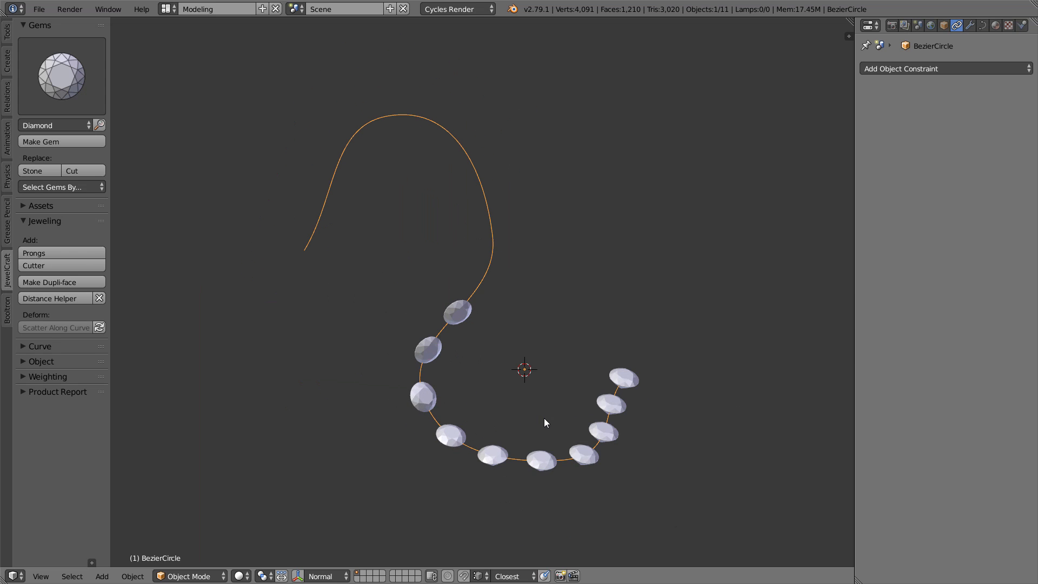
Select all gems similar to the last one in the row and redistribute them along the reshaped curve.
{"action": "middle_click_drag", "start_coordinate": [544, 420], "coordinate": [476, 314]}
{"action": "right_click", "coordinate": [470, 301]}
{"action": "left_click", "coordinate": [74, 187]}
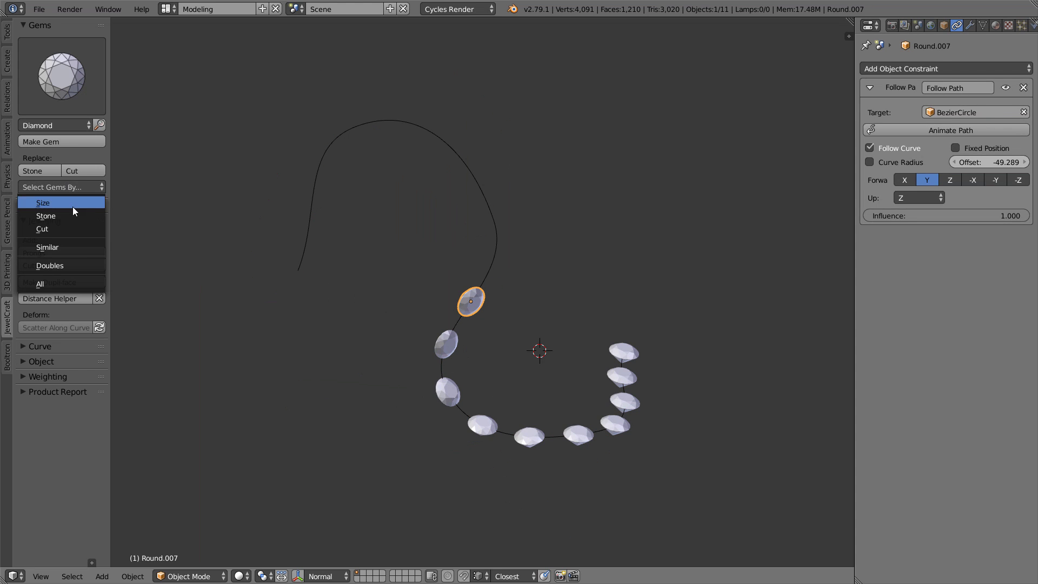
{"action": "left_click", "coordinate": [80, 250]}
{"action": "left_click", "coordinate": [103, 325]}
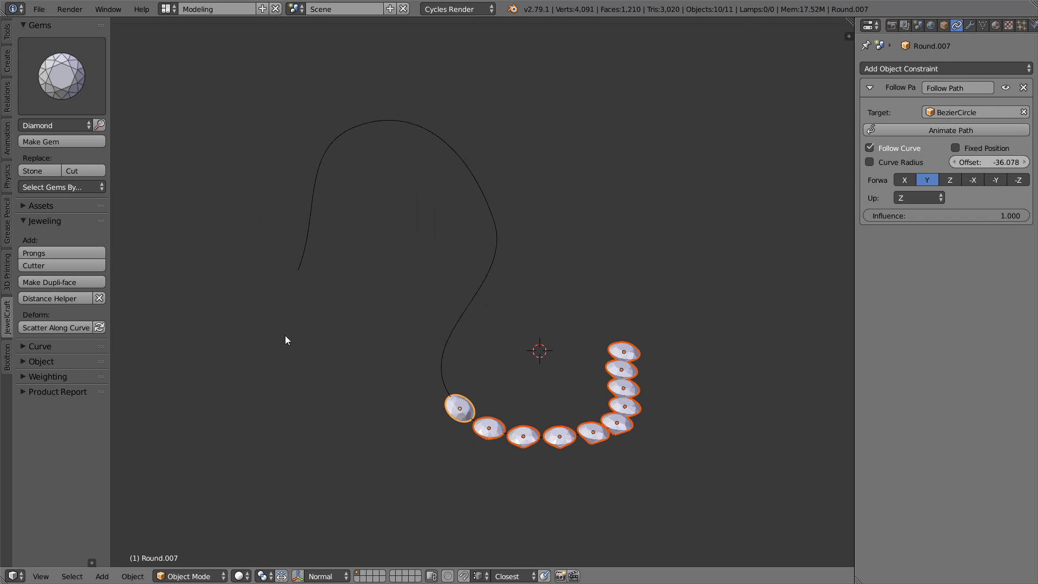
Lengthen the Bezier curve by extruding its gem-free end into one more segment.
{"action": "middle_click_drag", "start_coordinate": [285, 335], "coordinate": [303, 441]}
{"action": "middle_click_drag", "start_coordinate": [479, 395], "coordinate": [482, 284]}
{"action": "right_click", "coordinate": [479, 284]}
{"action": "key", "text": "Tab"}
{"action": "right_click", "coordinate": [312, 344]}
{"action": "key", "text": "g"}
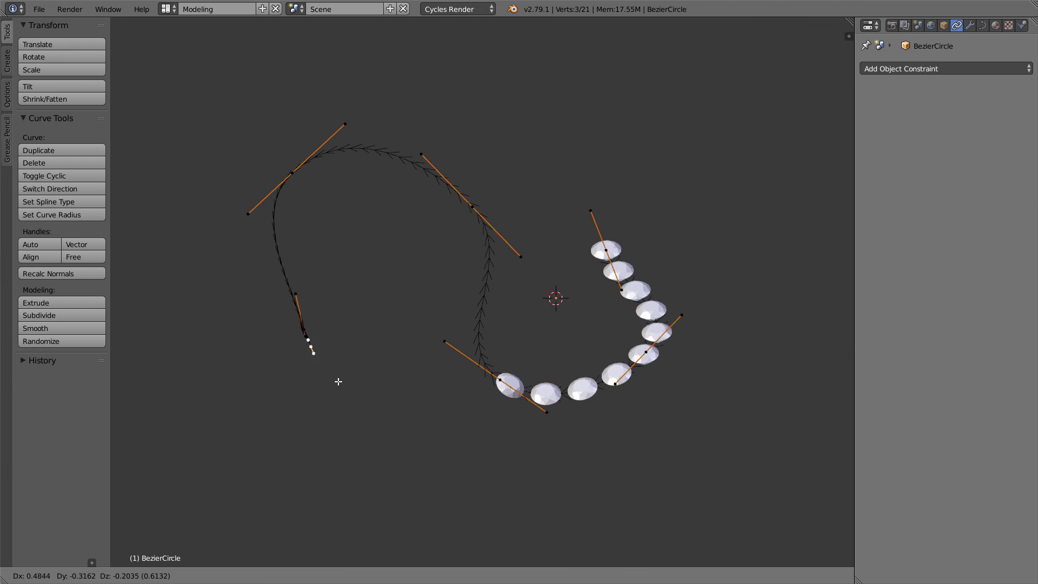
{"action": "left_click", "coordinate": [496, 472]}
{"action": "key", "text": "Tab"}
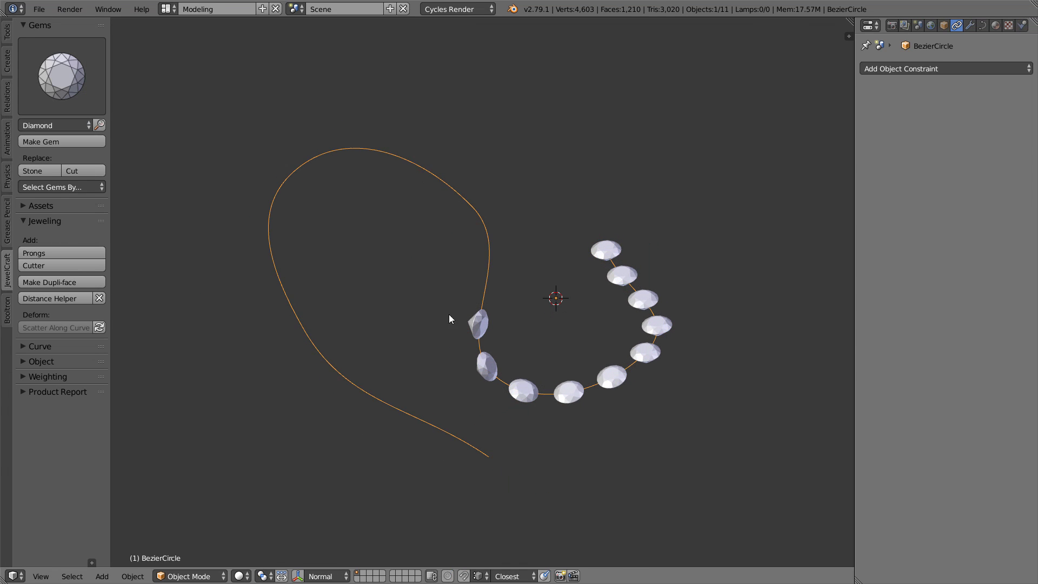
Reselect all ten similar gems and redistribute them along the lengthened curve.
{"action": "right_click", "coordinate": [478, 323]}
{"action": "left_click", "coordinate": [81, 187]}
{"action": "left_click", "coordinate": [69, 248]}
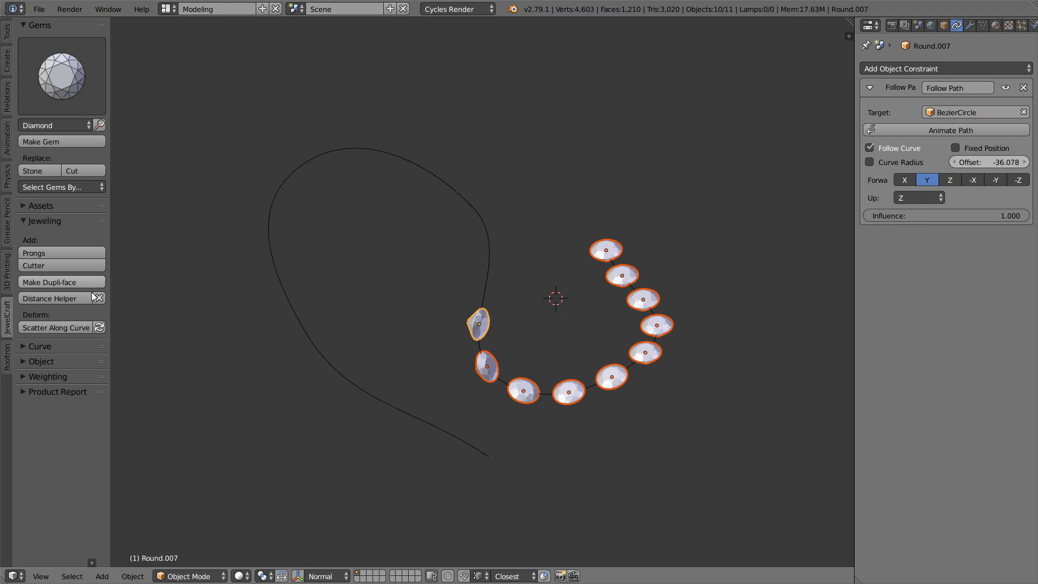
{"action": "left_click", "coordinate": [100, 327]}
{"action": "middle_click_drag", "start_coordinate": [555, 356], "coordinate": [455, 357]}
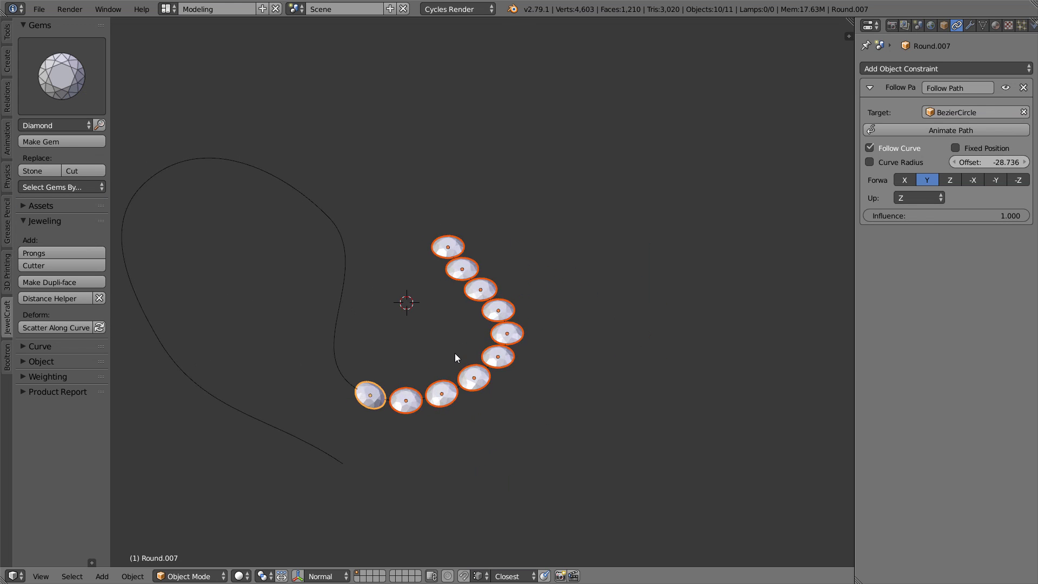
Duplicate the last gem in the row three times in place.
{"action": "right_click", "coordinate": [375, 407]}
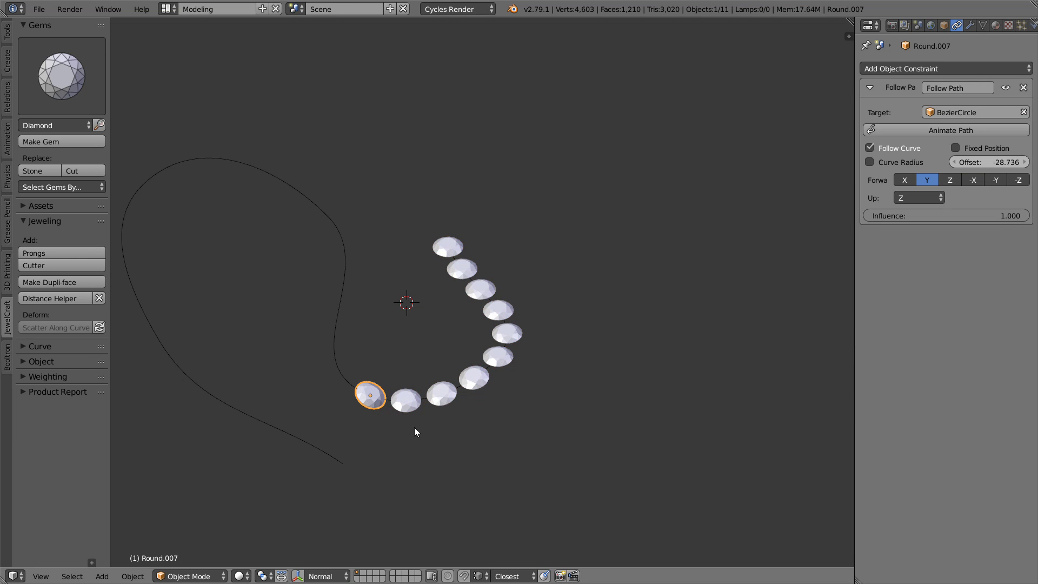
{"action": "key", "text": "shift+d"}
{"action": "right_click", "coordinate": [380, 417]}
{"action": "key", "text": "shift+d"}
{"action": "right_click", "coordinate": [387, 420]}
{"action": "key", "text": "shift+d"}
{"action": "right_click", "coordinate": [382, 419]}
Select all similar gems, including the three duplicates, and redistribute them along the curve.
{"action": "left_click", "coordinate": [60, 187]}
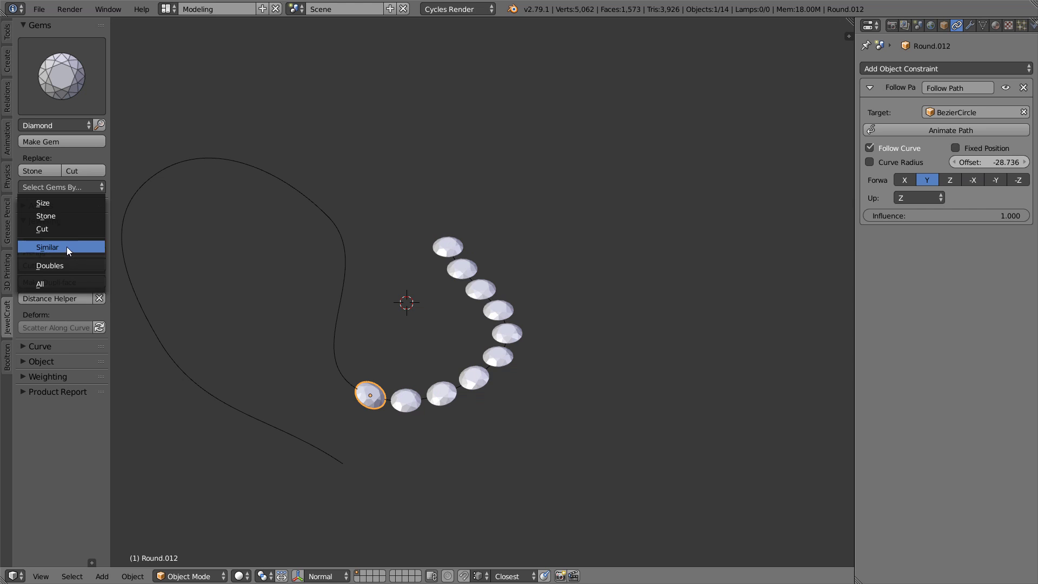
{"action": "left_click", "coordinate": [67, 246]}
{"action": "left_click", "coordinate": [101, 329]}
{"action": "middle_click_drag", "start_coordinate": [407, 415], "coordinate": [328, 334]}
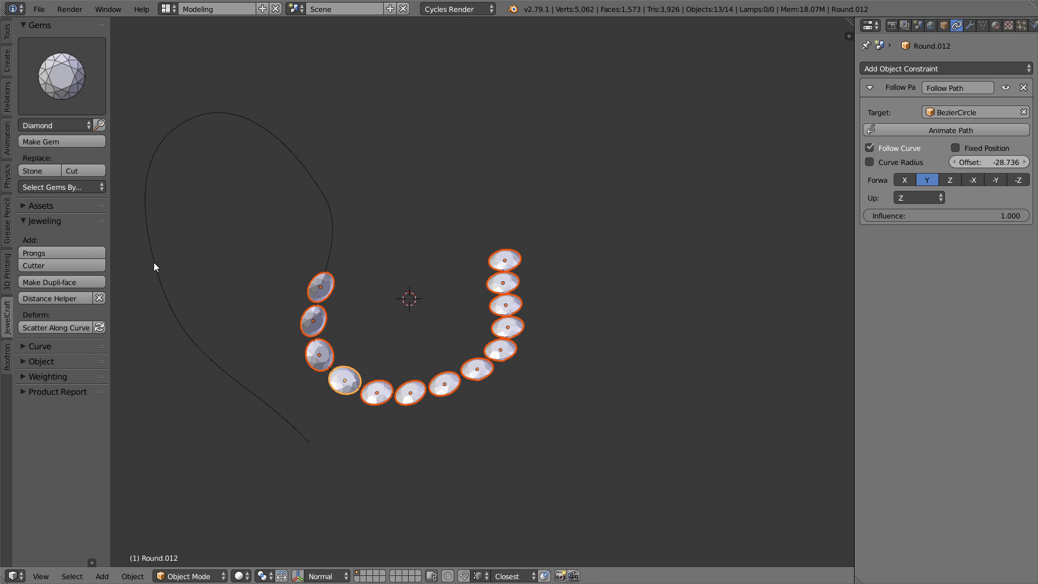
Delete every gem except the one at the curve's start and remove that gem's Follow Path constraint.
{"action": "key", "text": "b"}
{"action": "middle_click_drag", "start_coordinate": [489, 258], "coordinate": [534, 245]}
{"action": "key", "text": "x"}
{"action": "left_click", "coordinate": [533, 245]}
{"action": "right_click", "coordinate": [506, 260]}
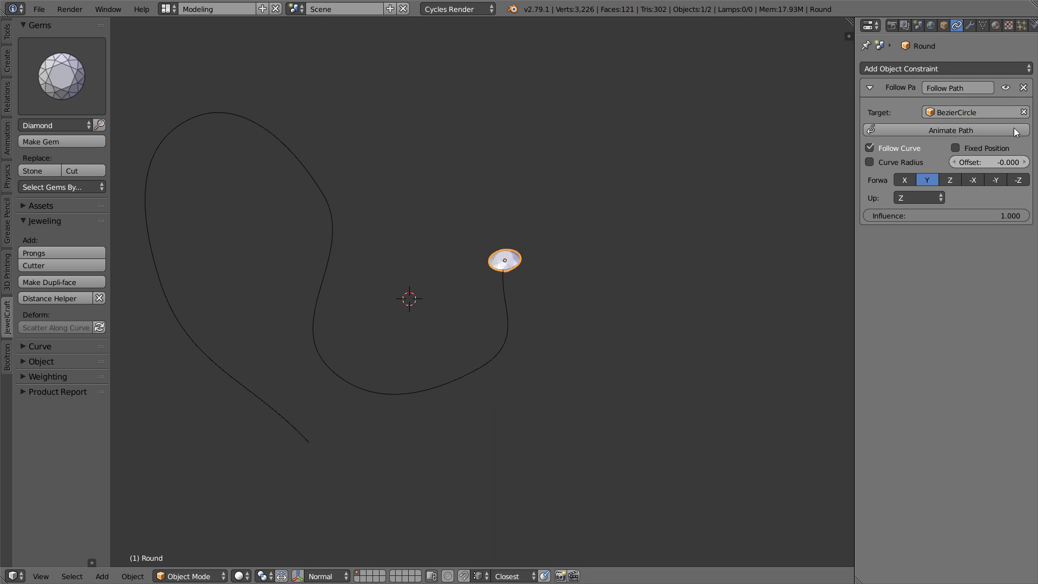
{"action": "left_click", "coordinate": [1024, 87]}
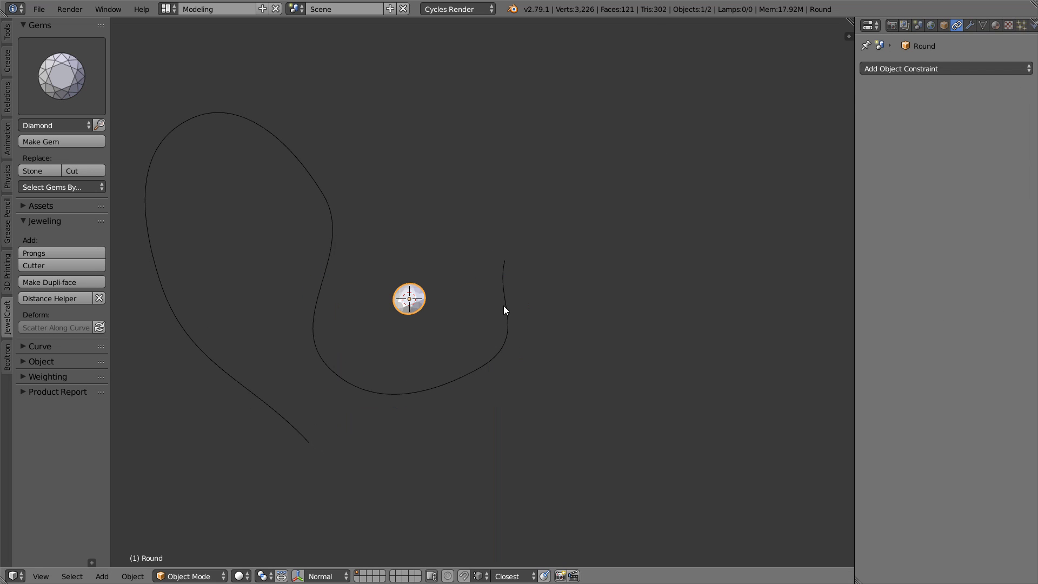
Scatter the remaining gem along the curve as 30 objects, trying Absolute Offset on and off again.
{"action": "right_click", "coordinate": [504, 306], "text": "shift"}
{"action": "left_click", "coordinate": [54, 328]}
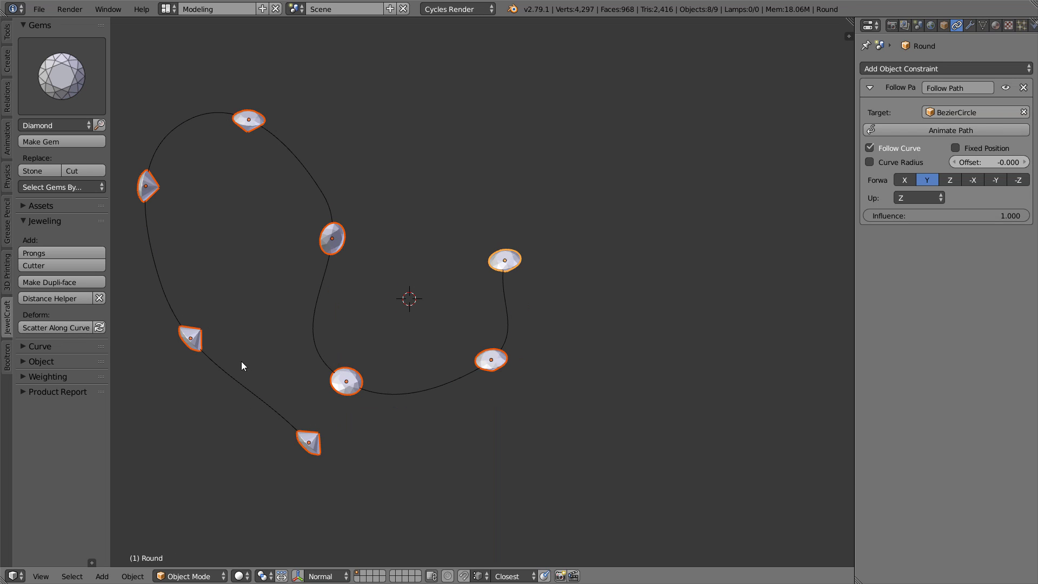
{"action": "key", "text": "F6"}
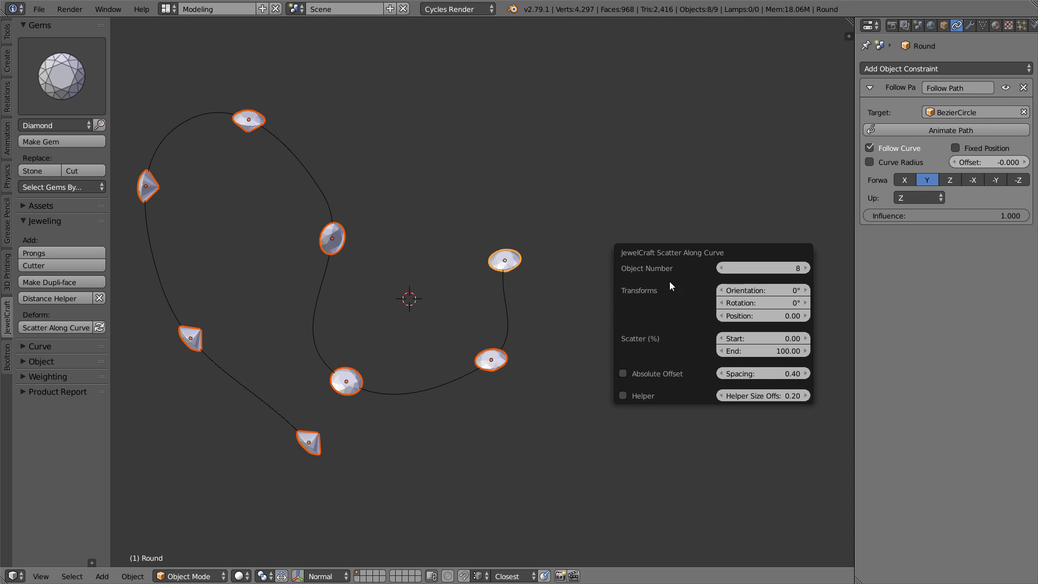
{"action": "left_click", "coordinate": [806, 268]}
{"action": "left_click", "coordinate": [807, 269]}
{"action": "left_click_drag", "start_coordinate": [807, 268], "coordinate": [862, 268]}
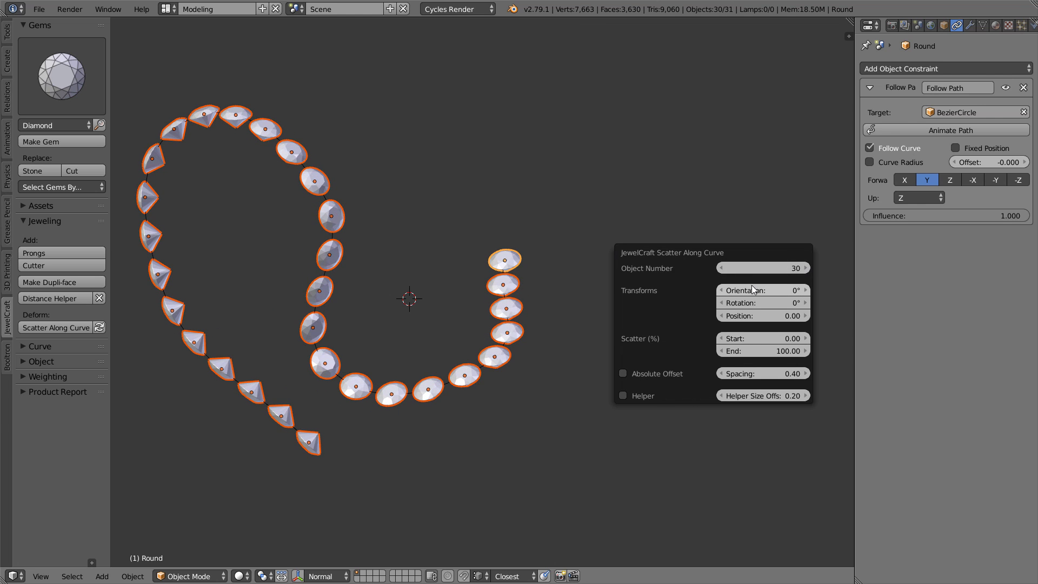
{"action": "left_click", "coordinate": [671, 372]}
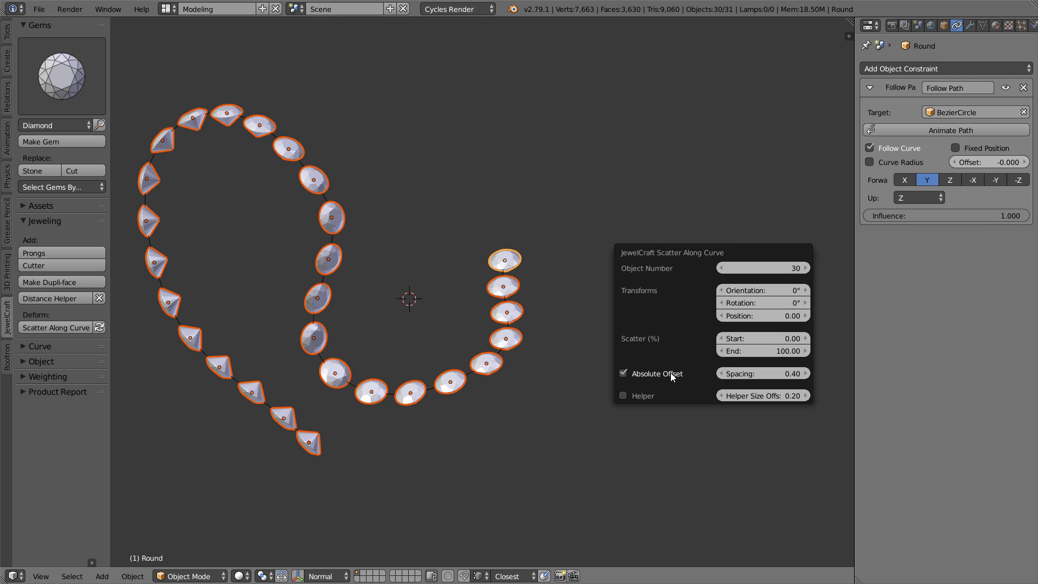
{"action": "left_click", "coordinate": [671, 373]}
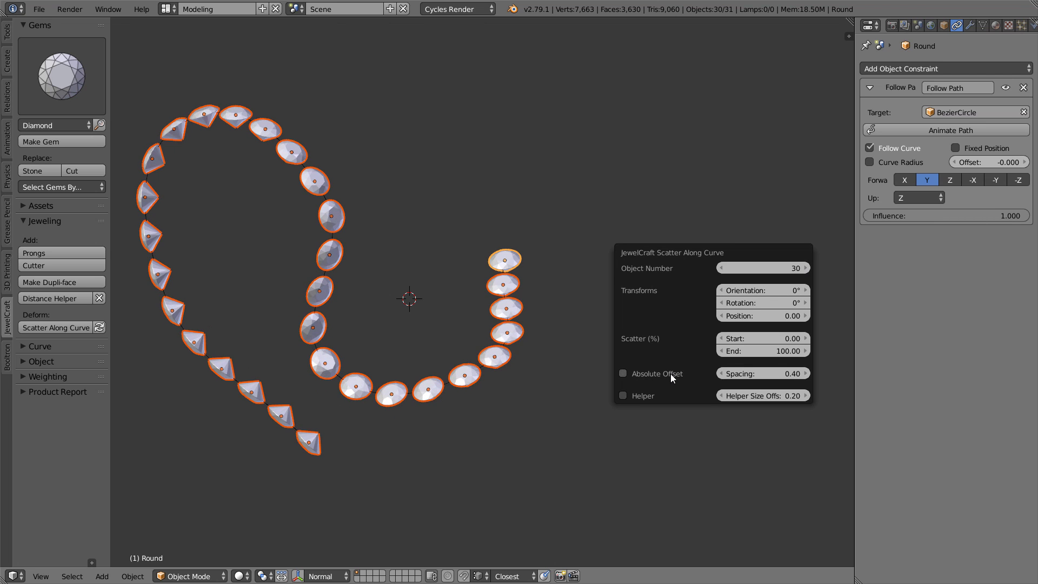
Reduce the scatter's object number to 26 and set its orientation to -57°.
{"action": "left_click", "coordinate": [725, 270]}
{"action": "left_click", "coordinate": [725, 270]}
{"action": "left_click", "coordinate": [724, 270]}
{"action": "left_click", "coordinate": [724, 270]}
{"action": "left_click_drag", "start_coordinate": [725, 290], "coordinate": [751, 305]}
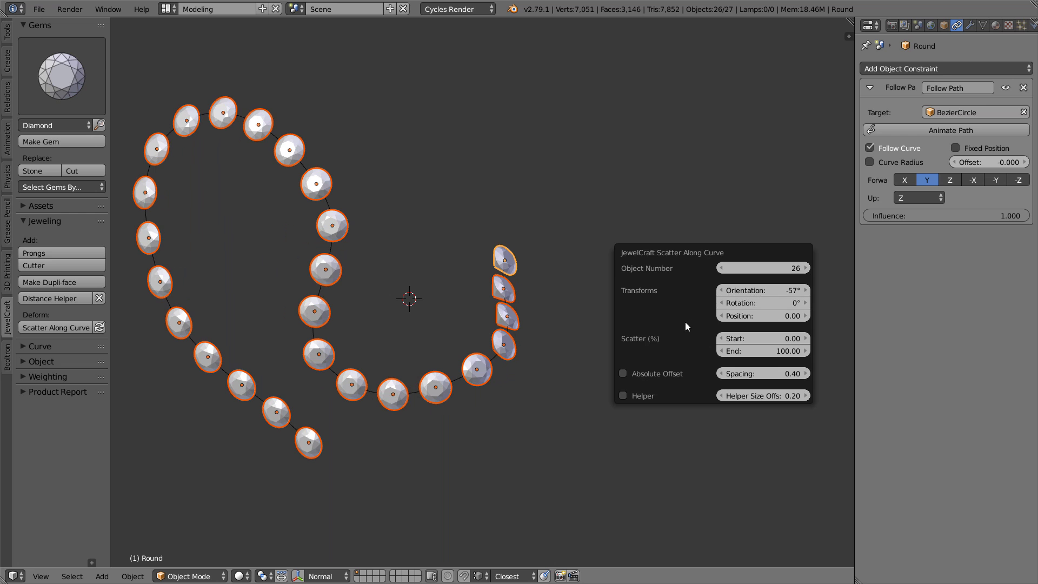
{"action": "middle_click_drag", "start_coordinate": [519, 319], "coordinate": [461, 307]}
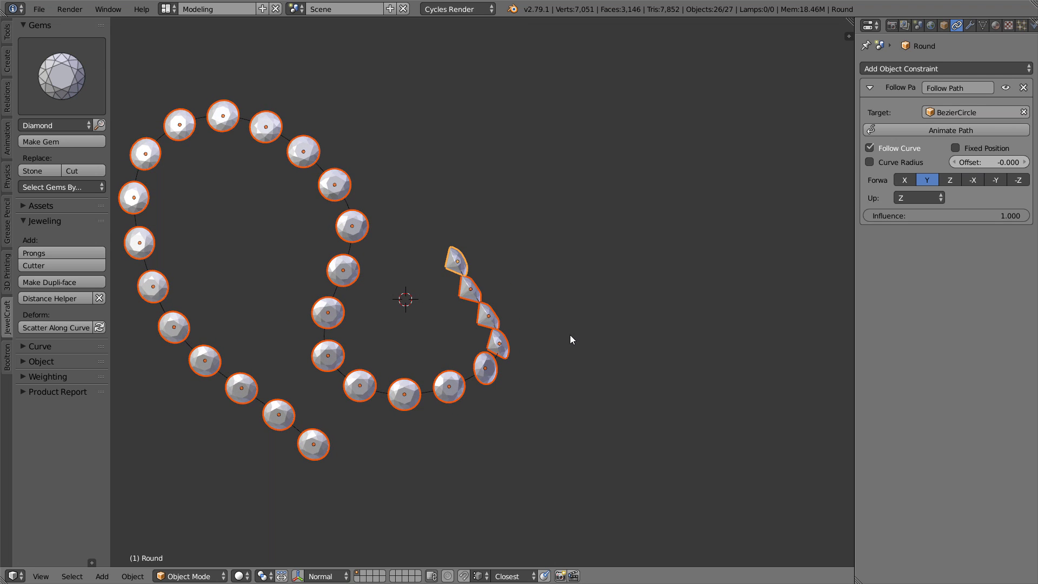